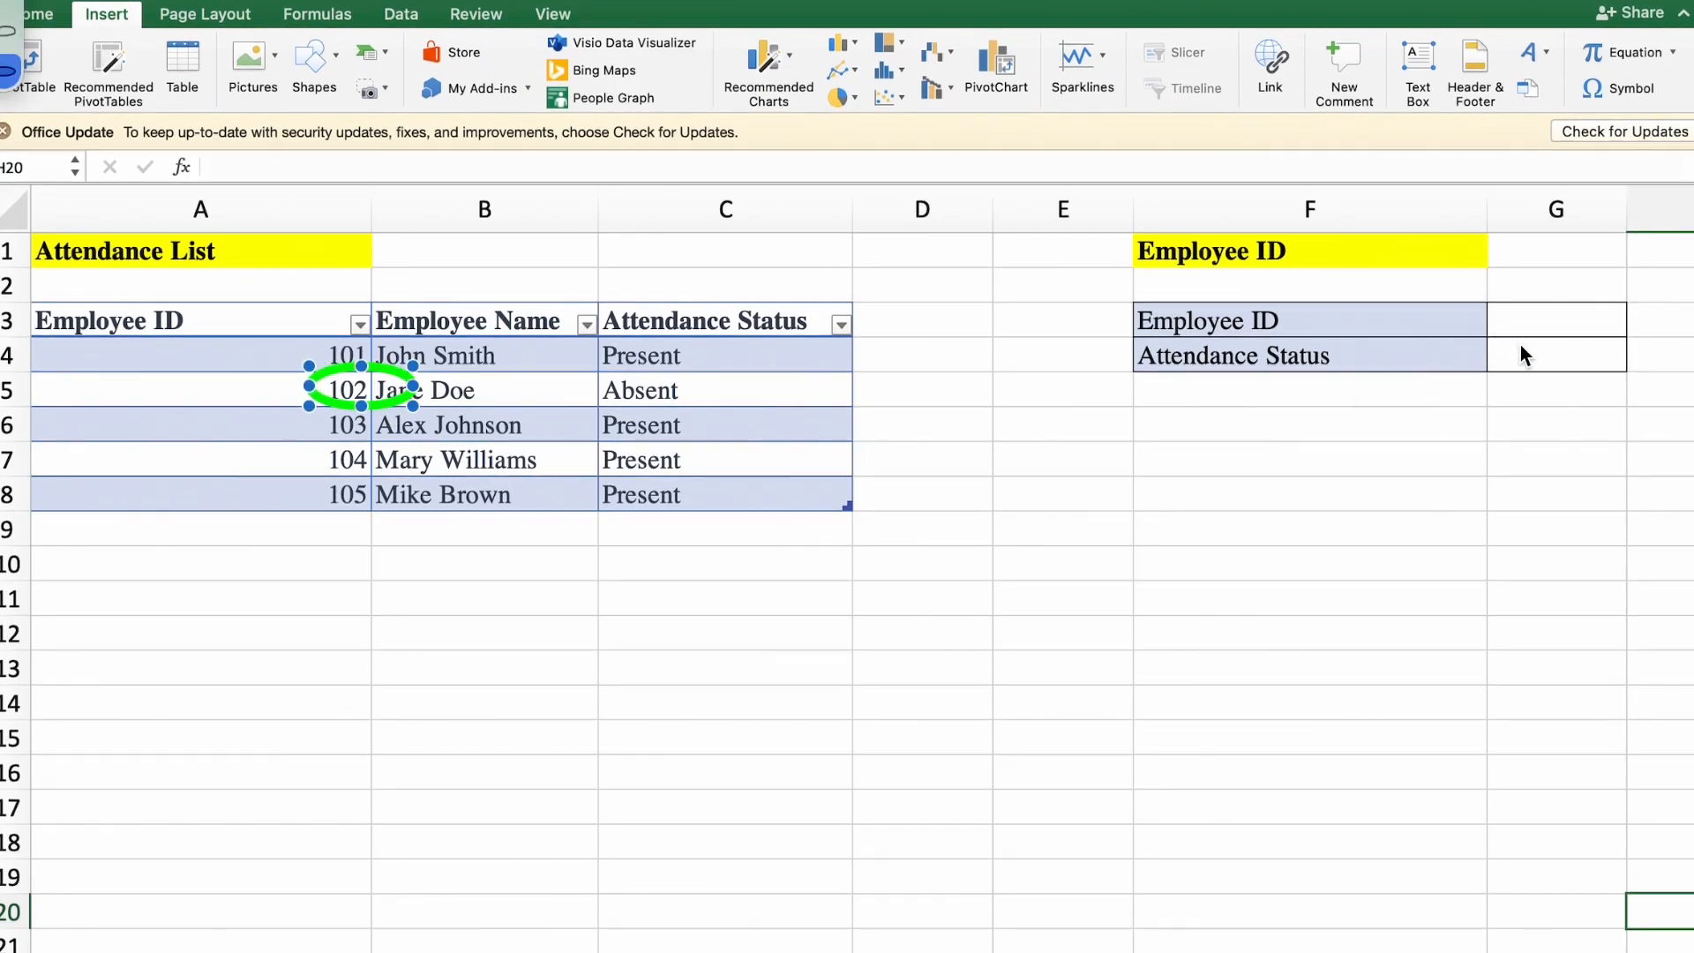
pyautogui.moveTo(1521, 352); pyautogui.dragTo(1575, 341)
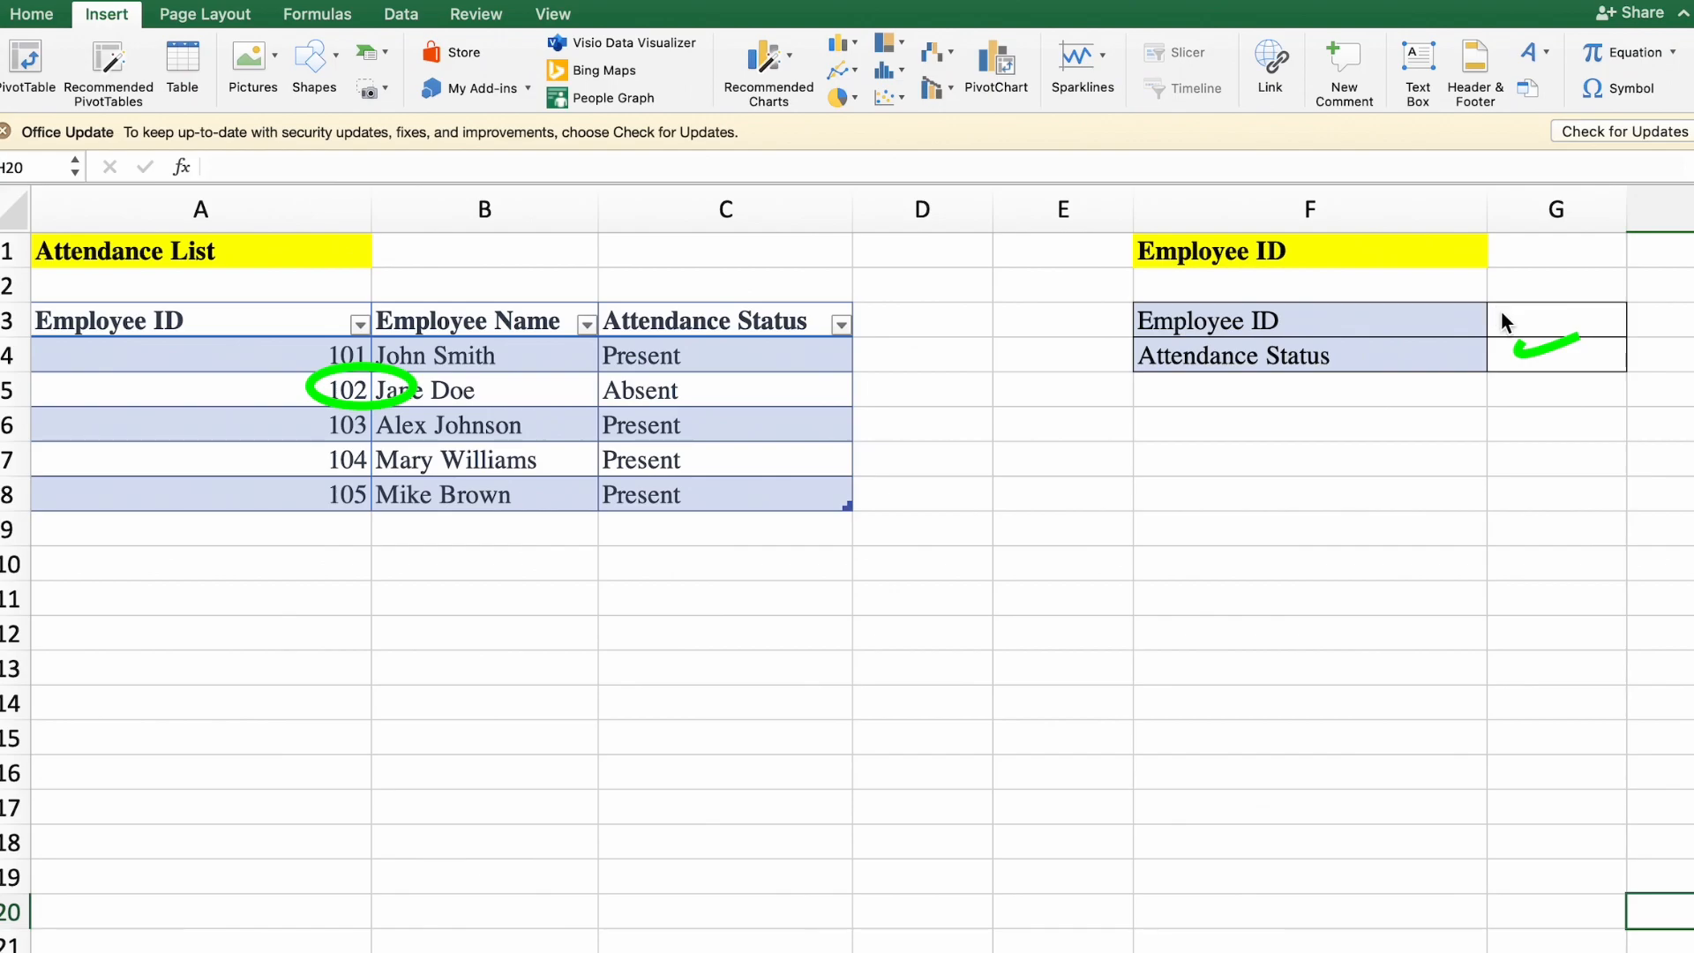
pyautogui.moveTo(1531, 297)
pyautogui.mouseDown()
pyautogui.moveTo(1541, 284)
pyautogui.moveTo(1445, 373)
pyautogui.mouseUp()
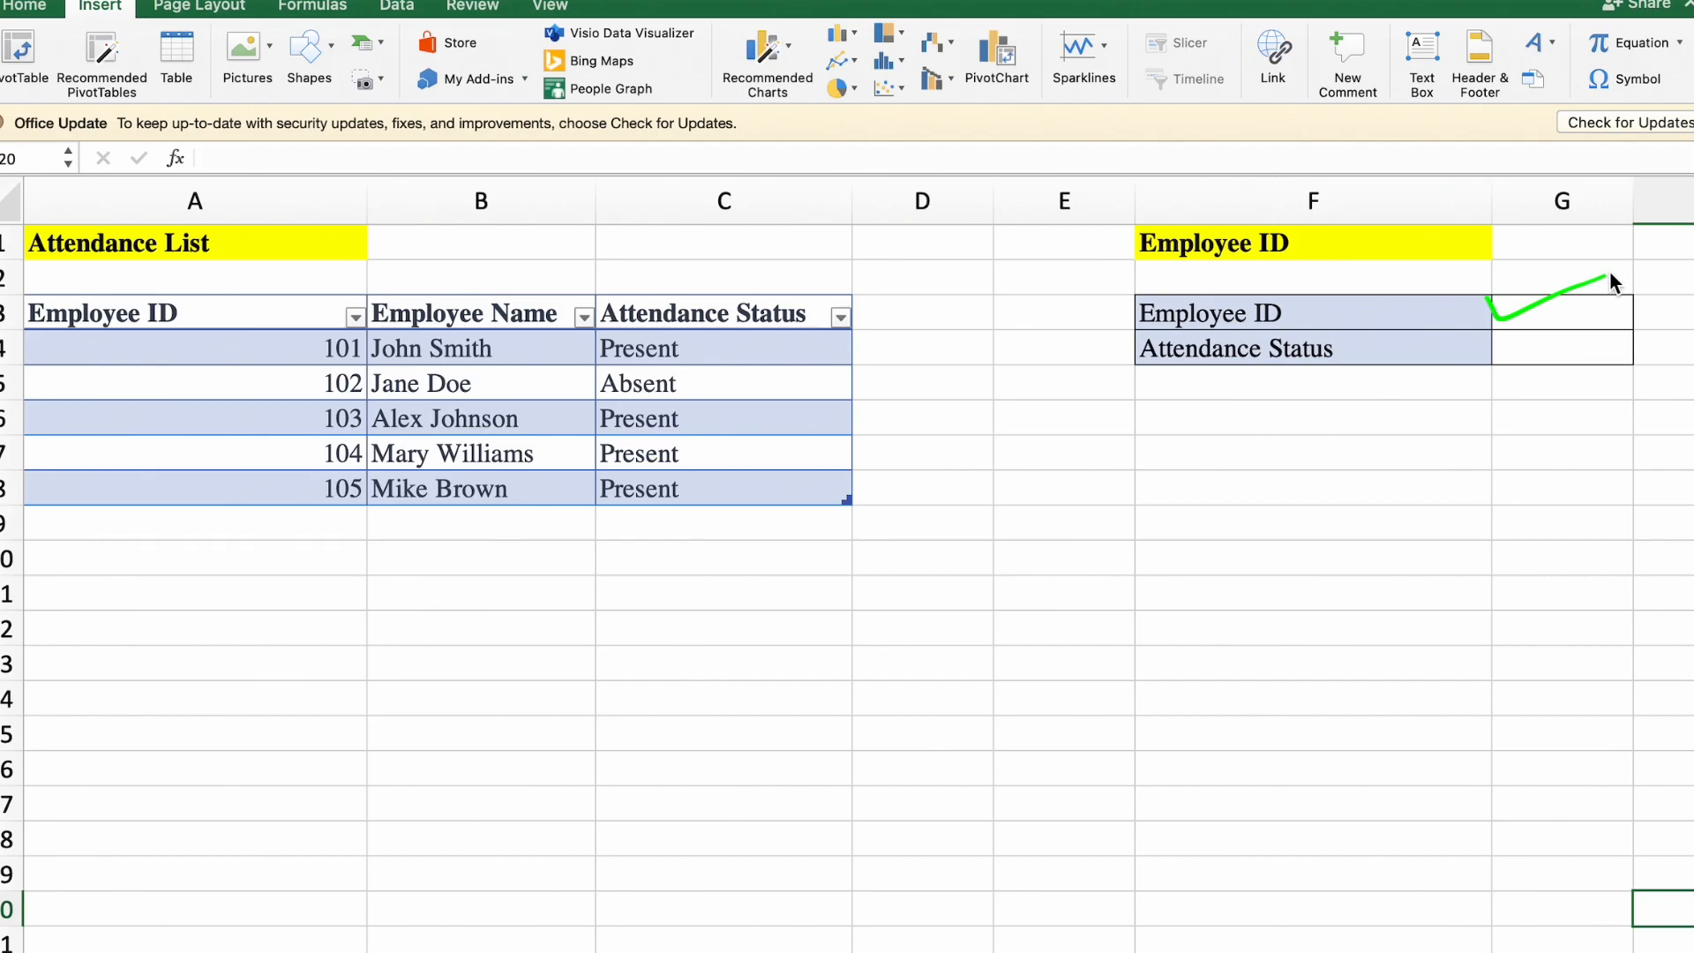
pyautogui.moveTo(1120, 289)
pyautogui.mouseDown()
pyautogui.moveTo(1309, 326)
pyautogui.moveTo(1099, 250)
pyautogui.mouseUp()
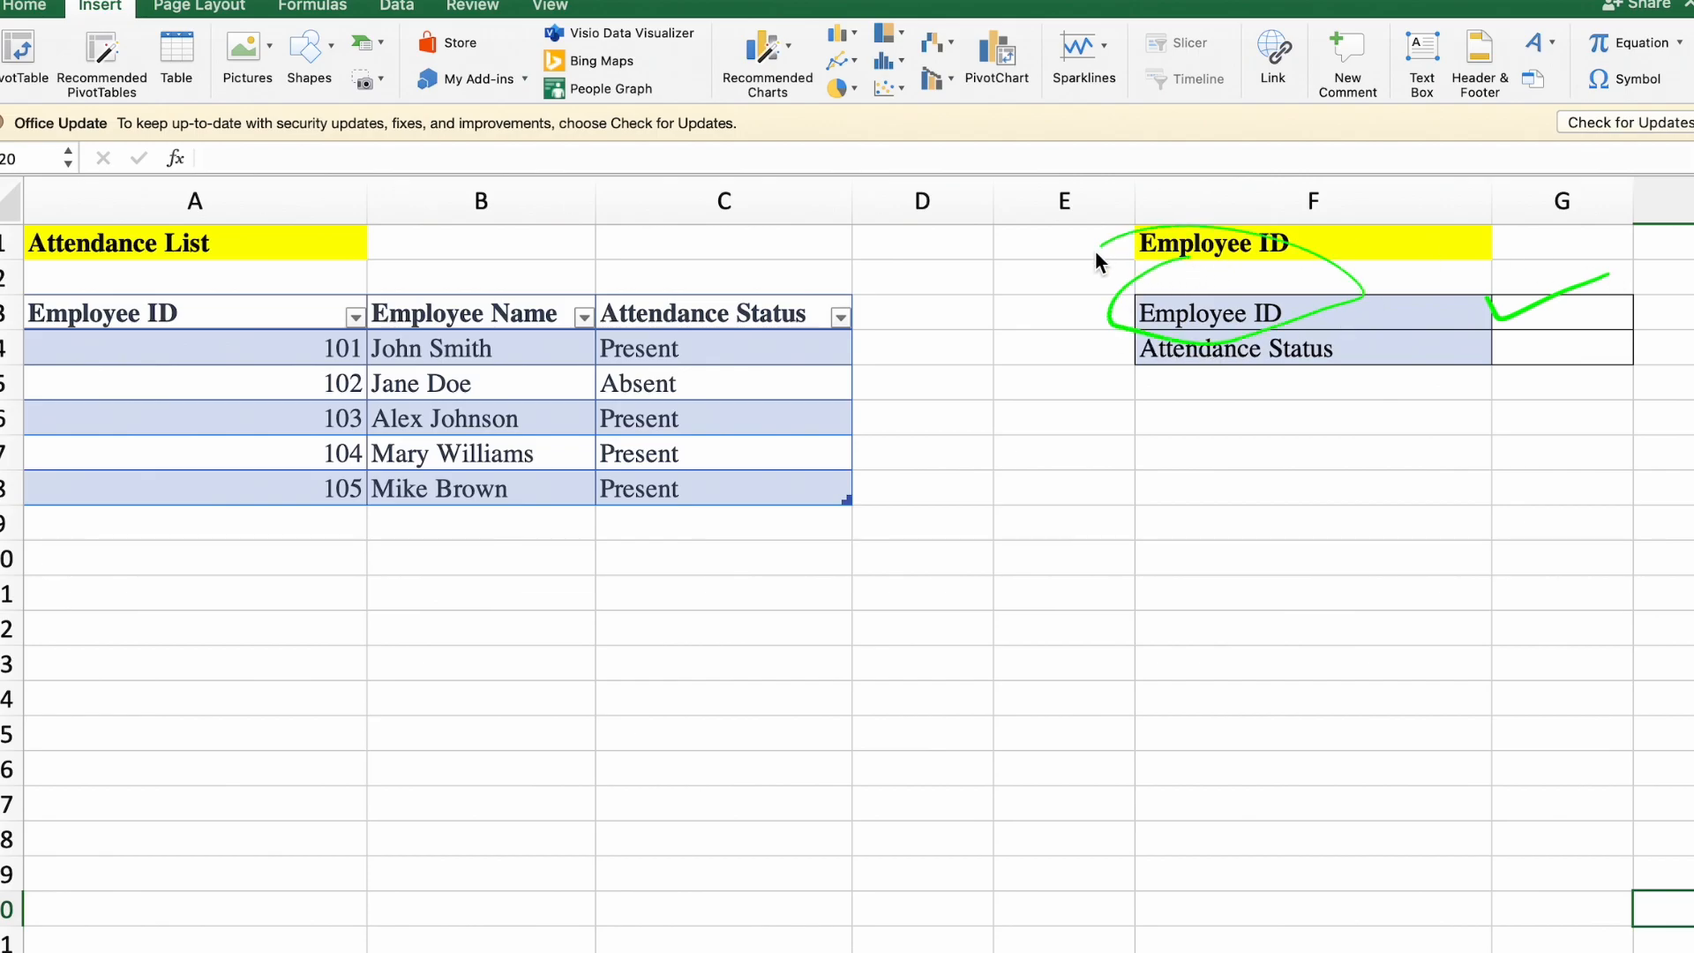
pyautogui.moveTo(65, 272)
pyautogui.mouseDown()
pyautogui.moveTo(51, 279)
pyautogui.moveTo(174, 389)
pyautogui.moveTo(81, 267)
pyautogui.moveTo(27, 314)
pyautogui.mouseUp()
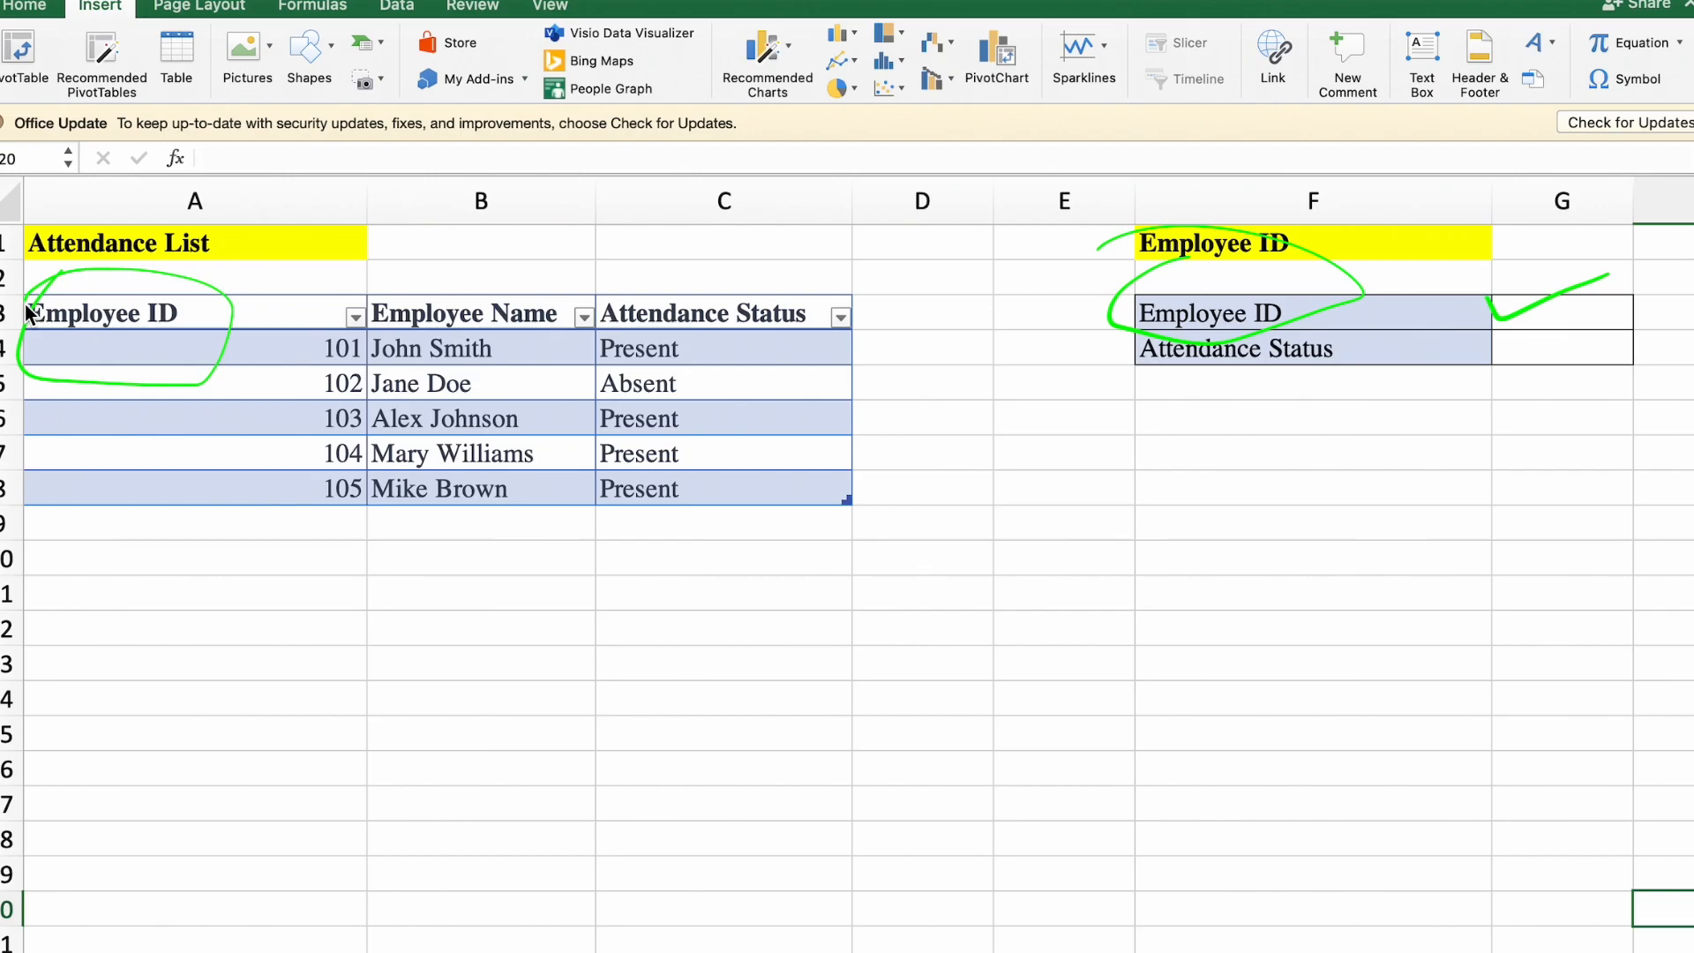
pyautogui.moveTo(417, 499); pyautogui.dragTo(487, 387)
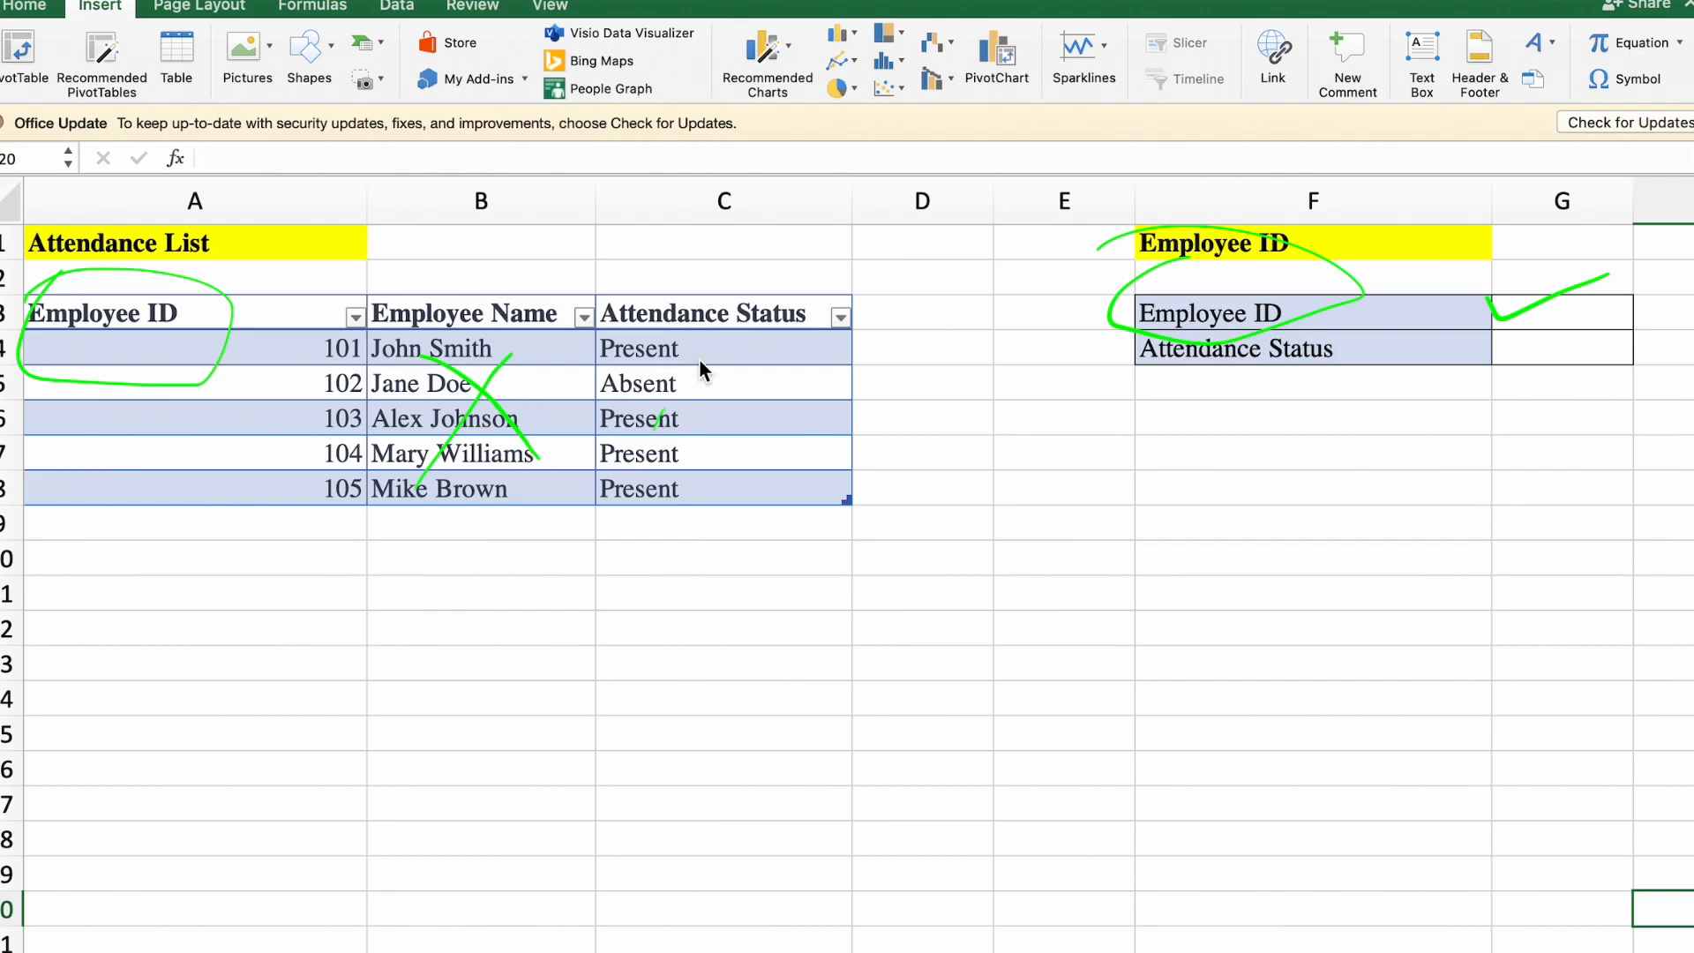
pyautogui.moveTo(672, 342); pyautogui.dragTo(819, 505)
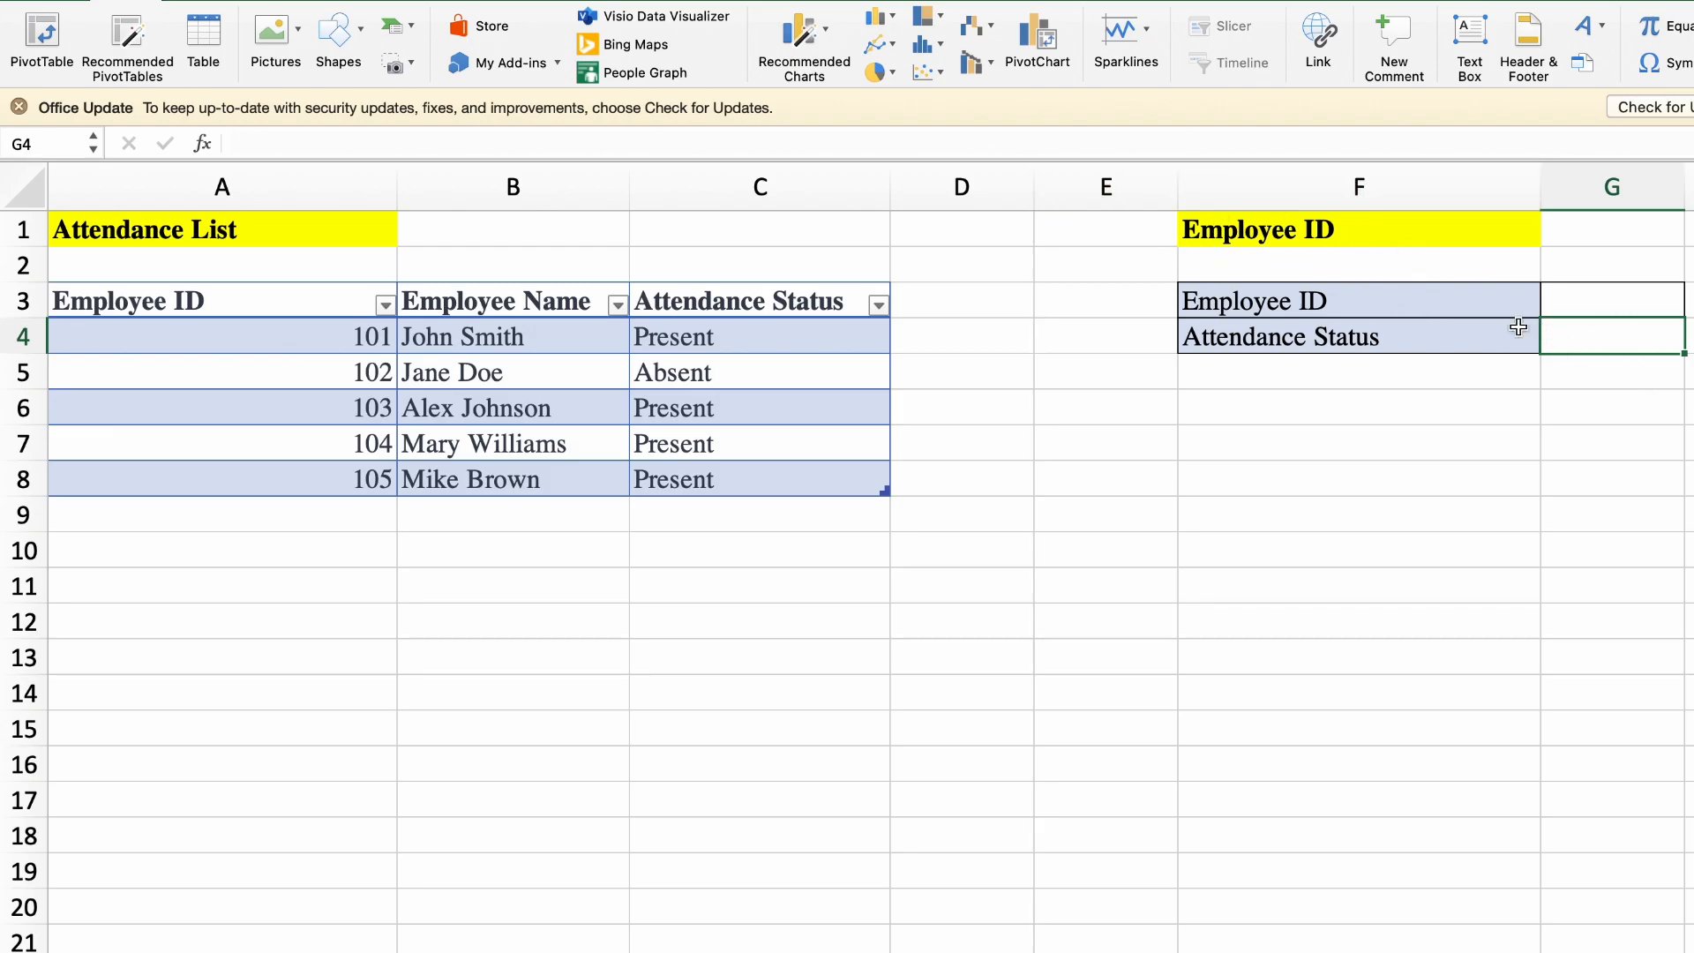
# Insert the VLOOKUP function in the Attendance Status cell G4
pyautogui.click(203, 142)
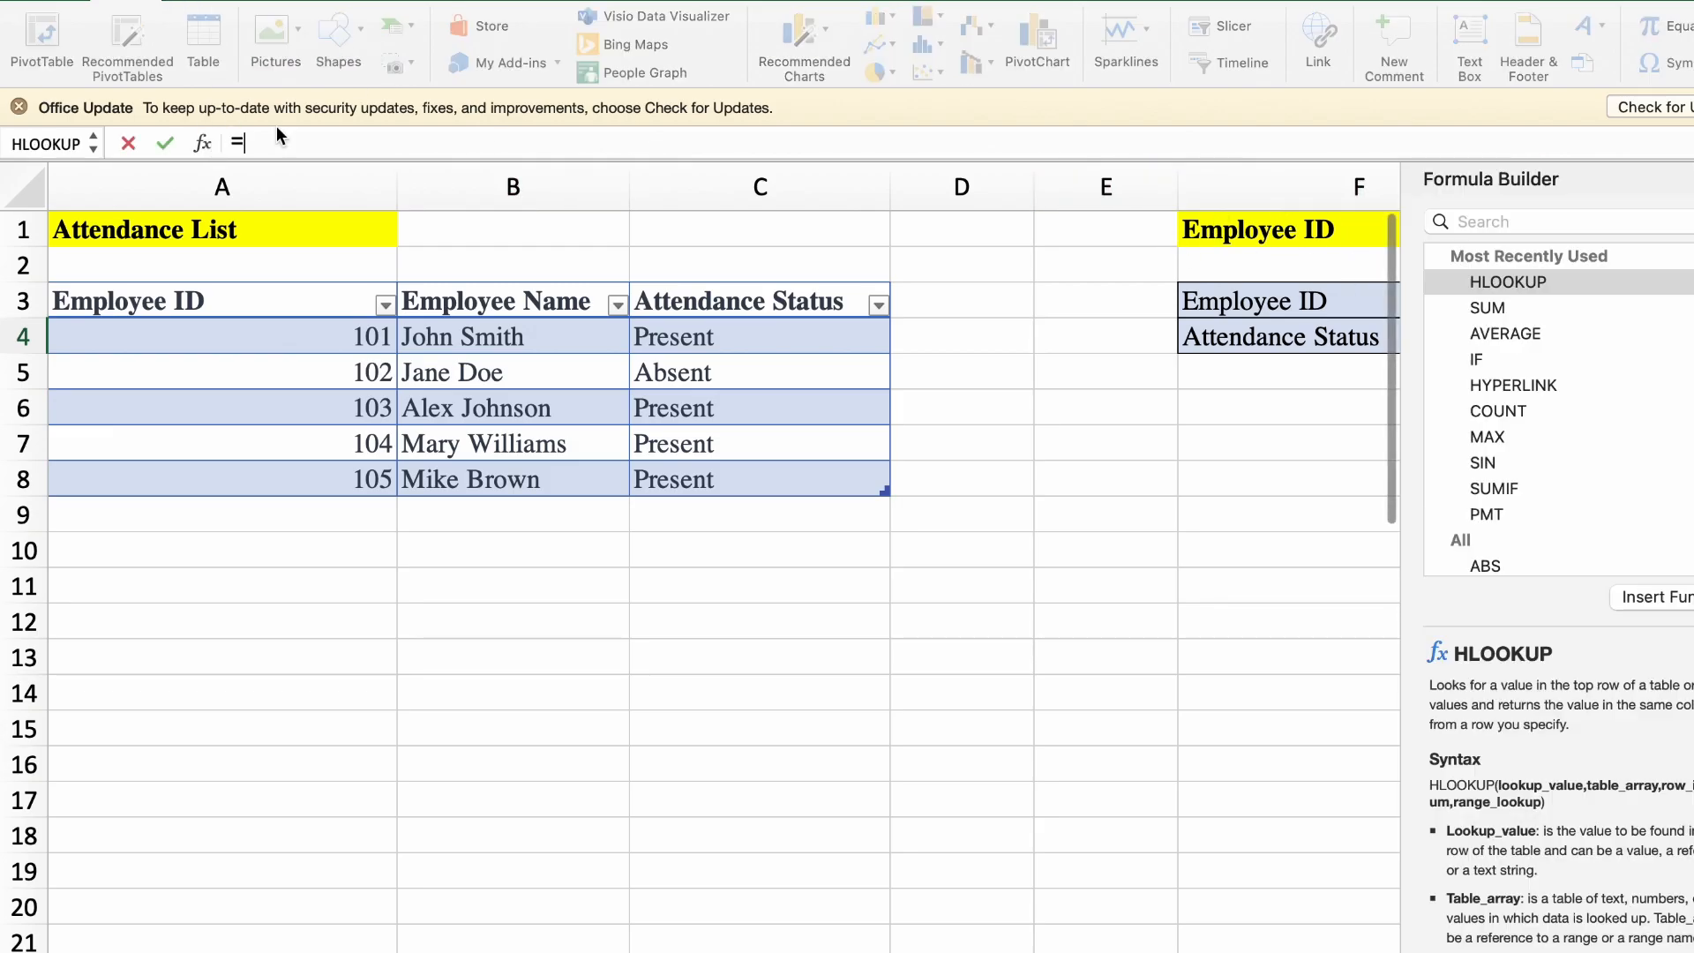
pyautogui.click(1504, 221)
pyautogui.write('v')
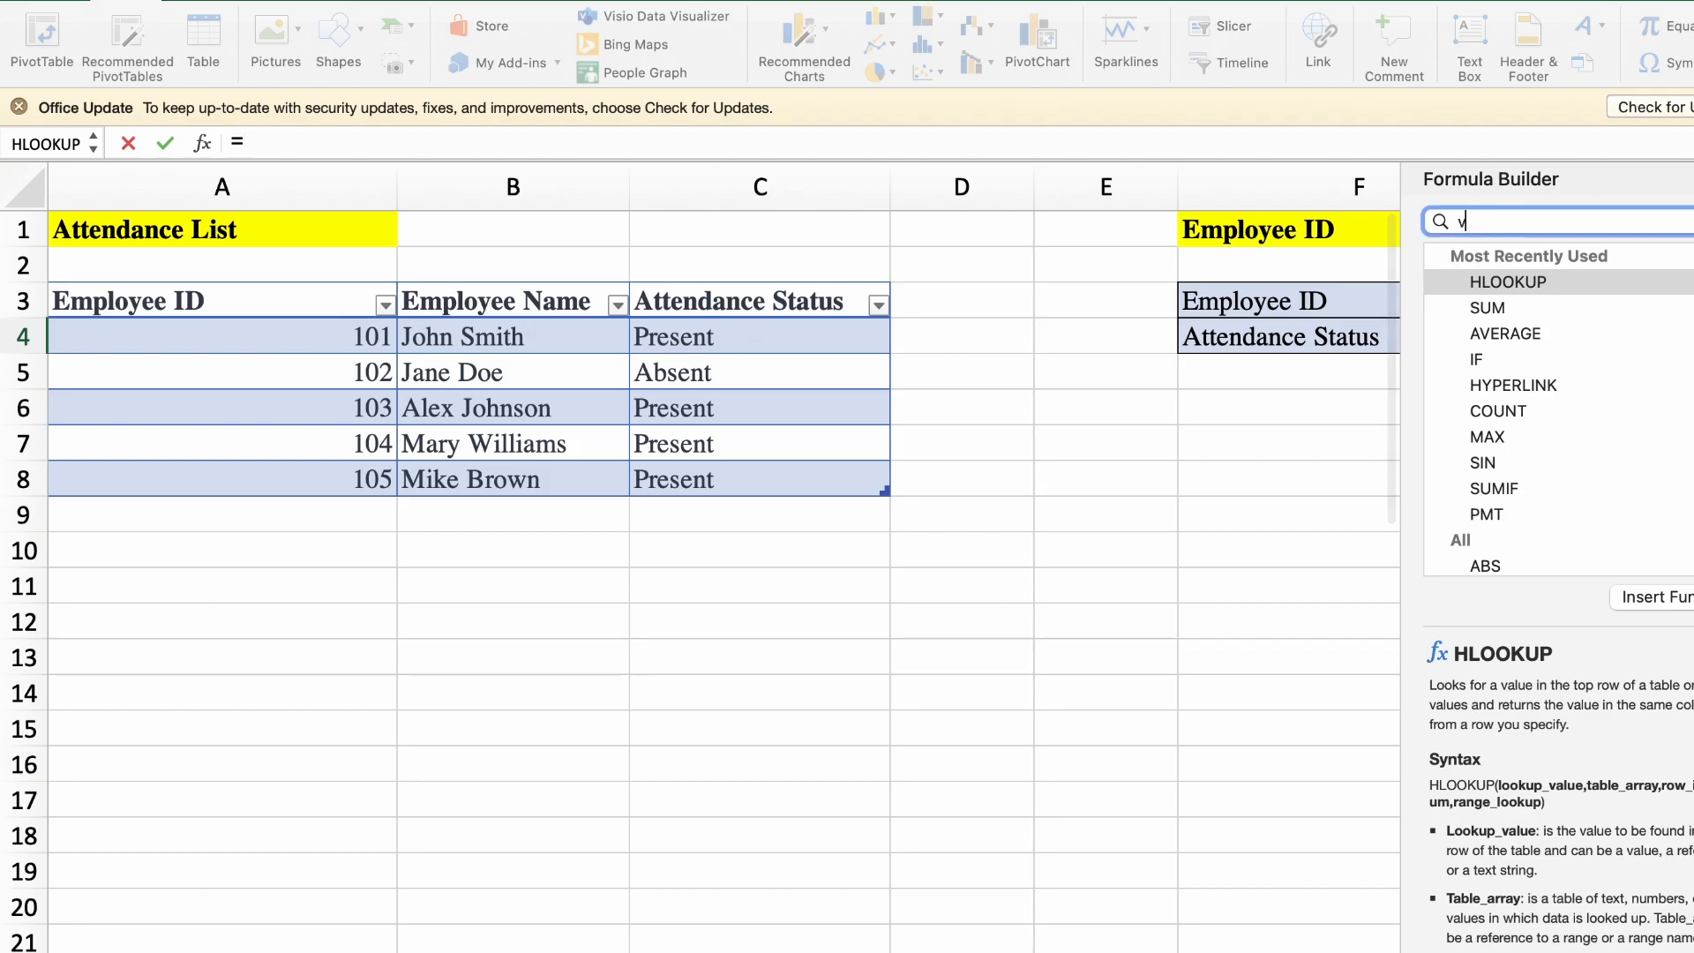
pyautogui.write('lookup')
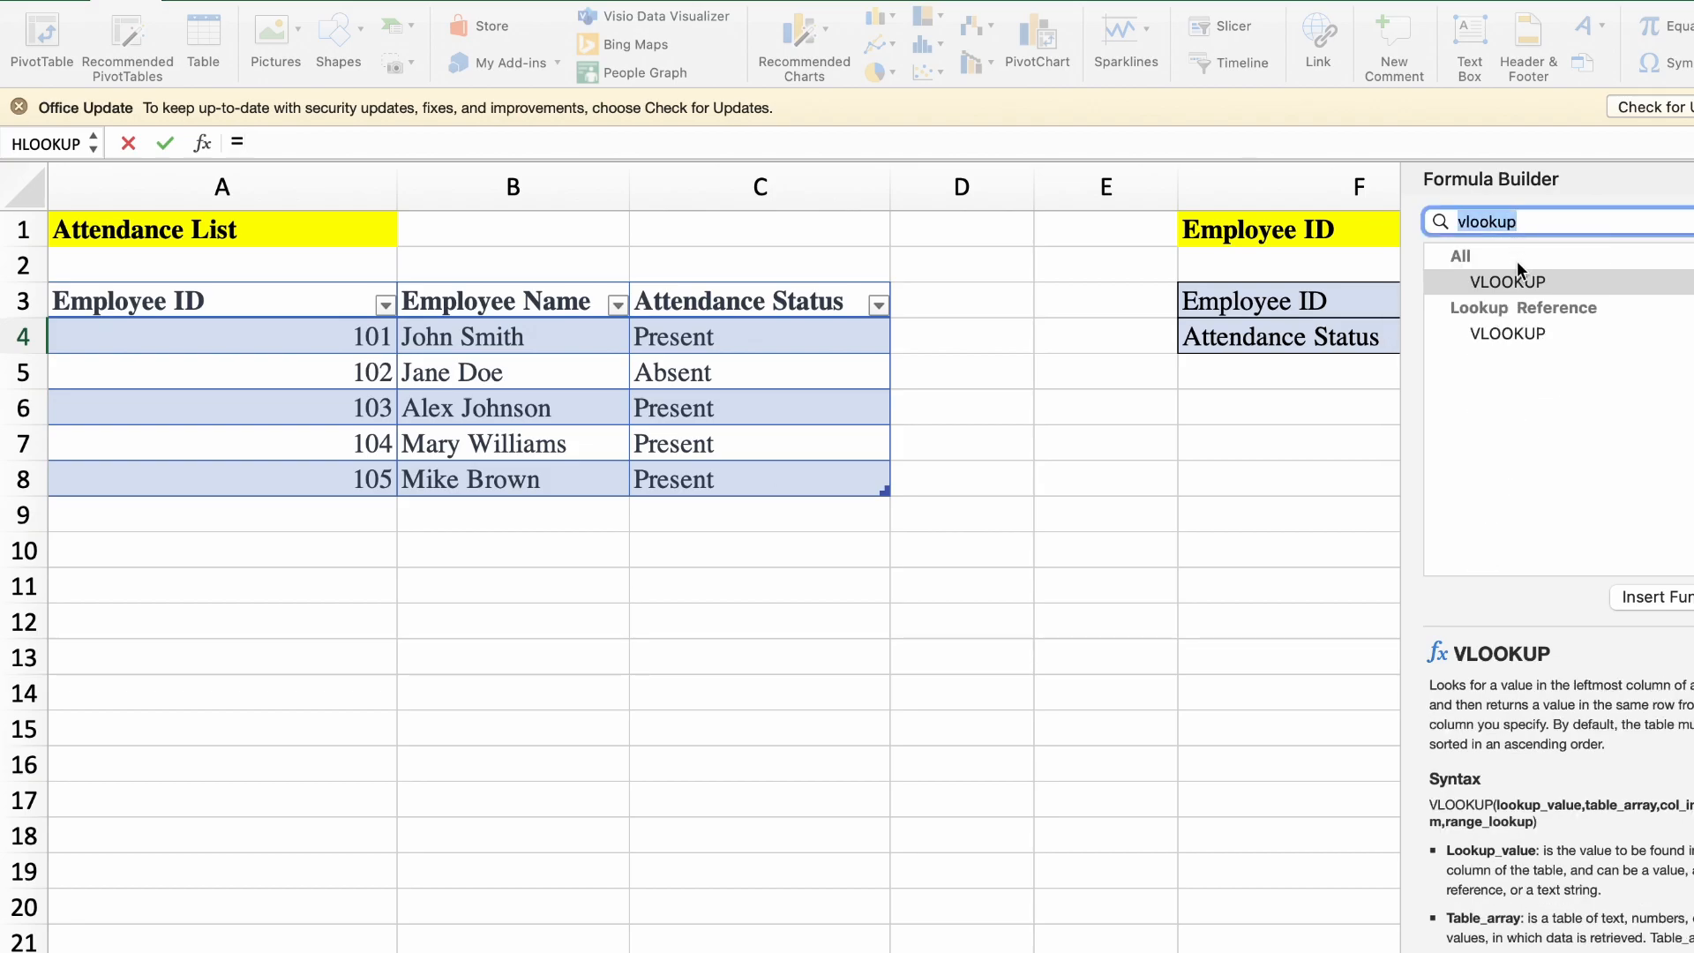
pyautogui.doubleClick(1510, 283)
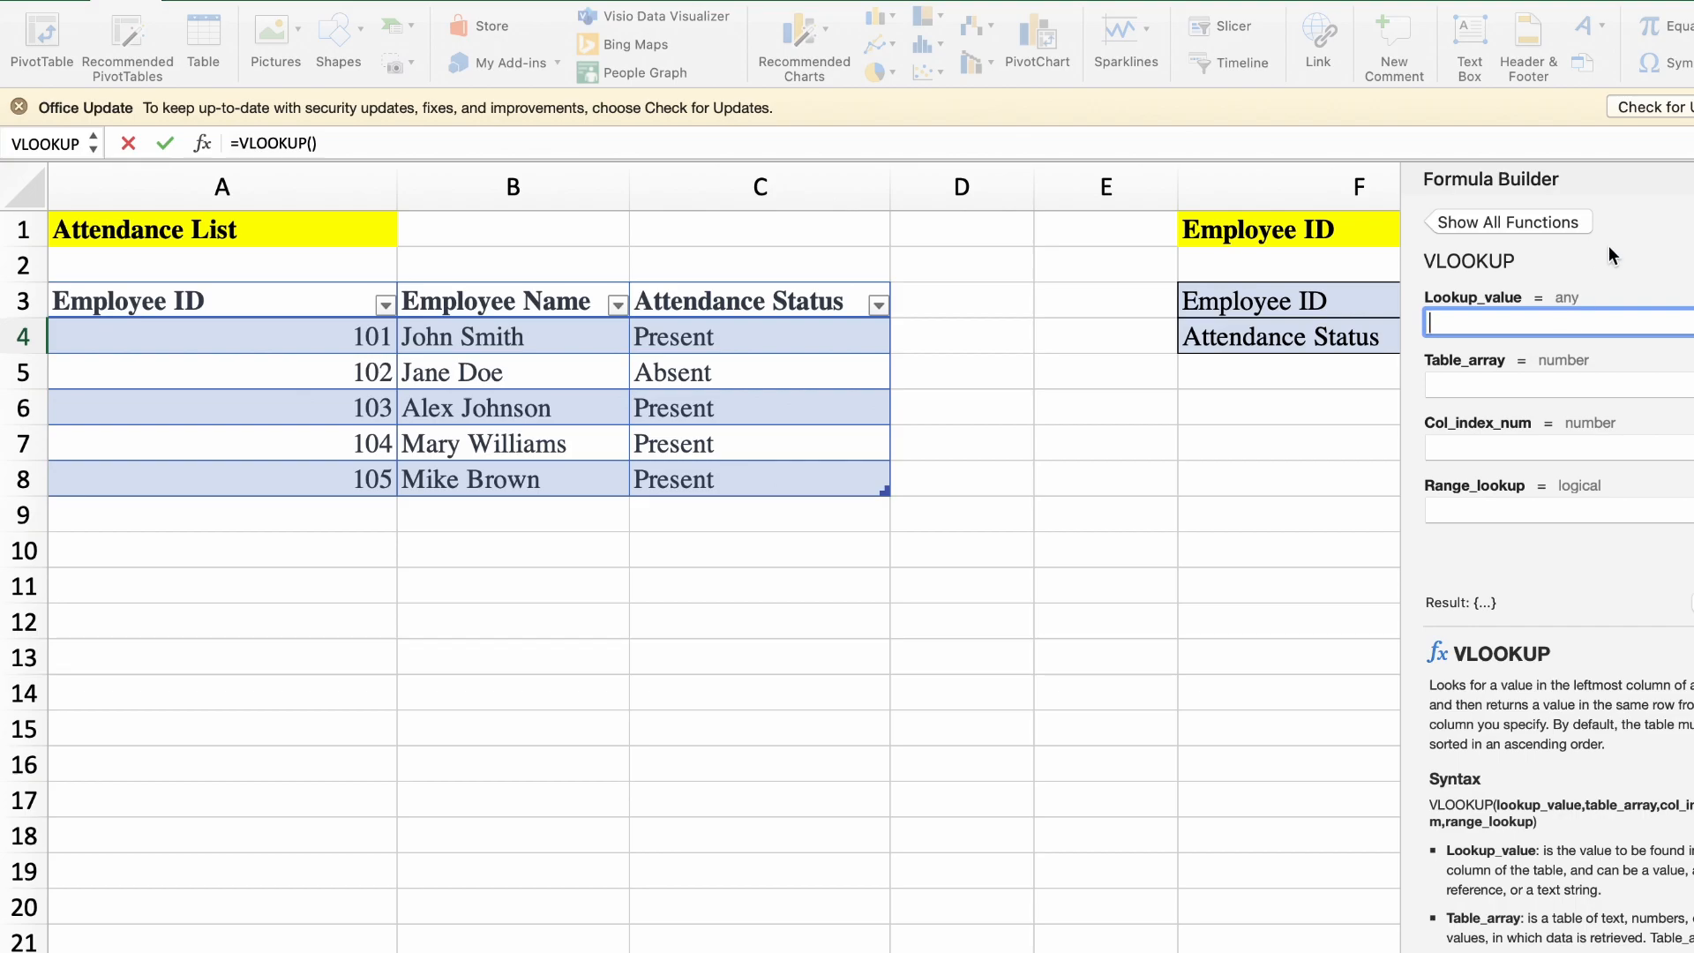
# Set the VLOOKUP lookup value to G3 and its table array to the whole attendance table, Table1[#All]
pyautogui.moveTo(1633, 173); pyautogui.dragTo(1268, 457)
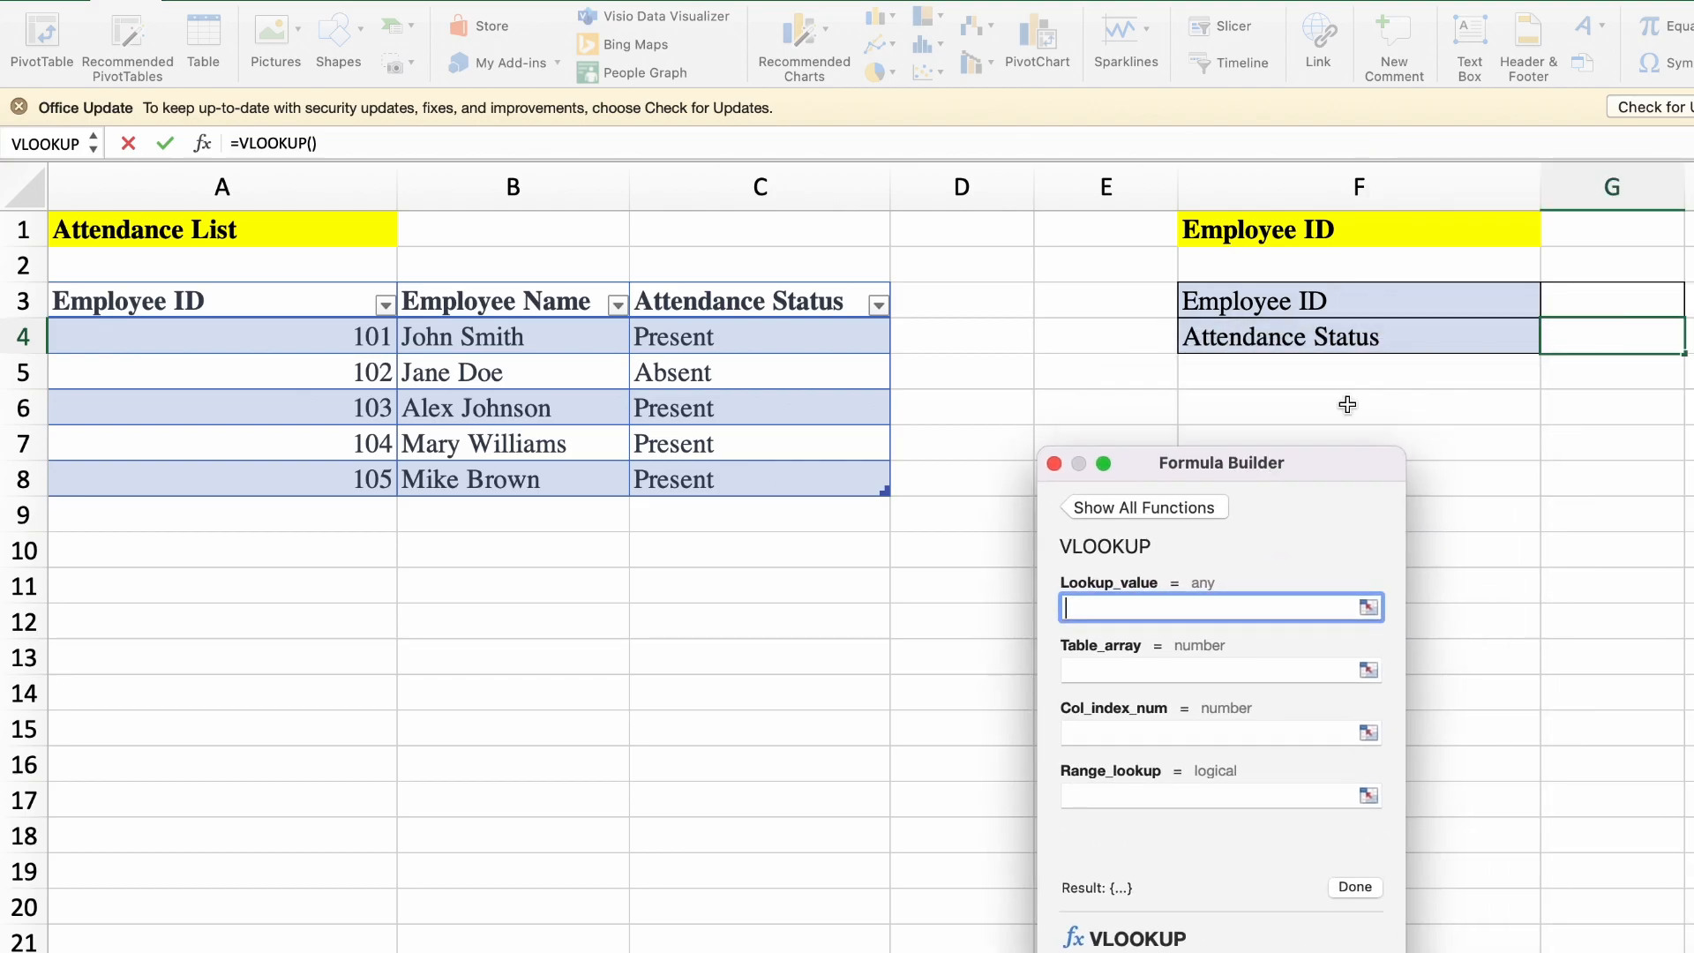
pyautogui.click(1432, 378)
pyautogui.write('g')
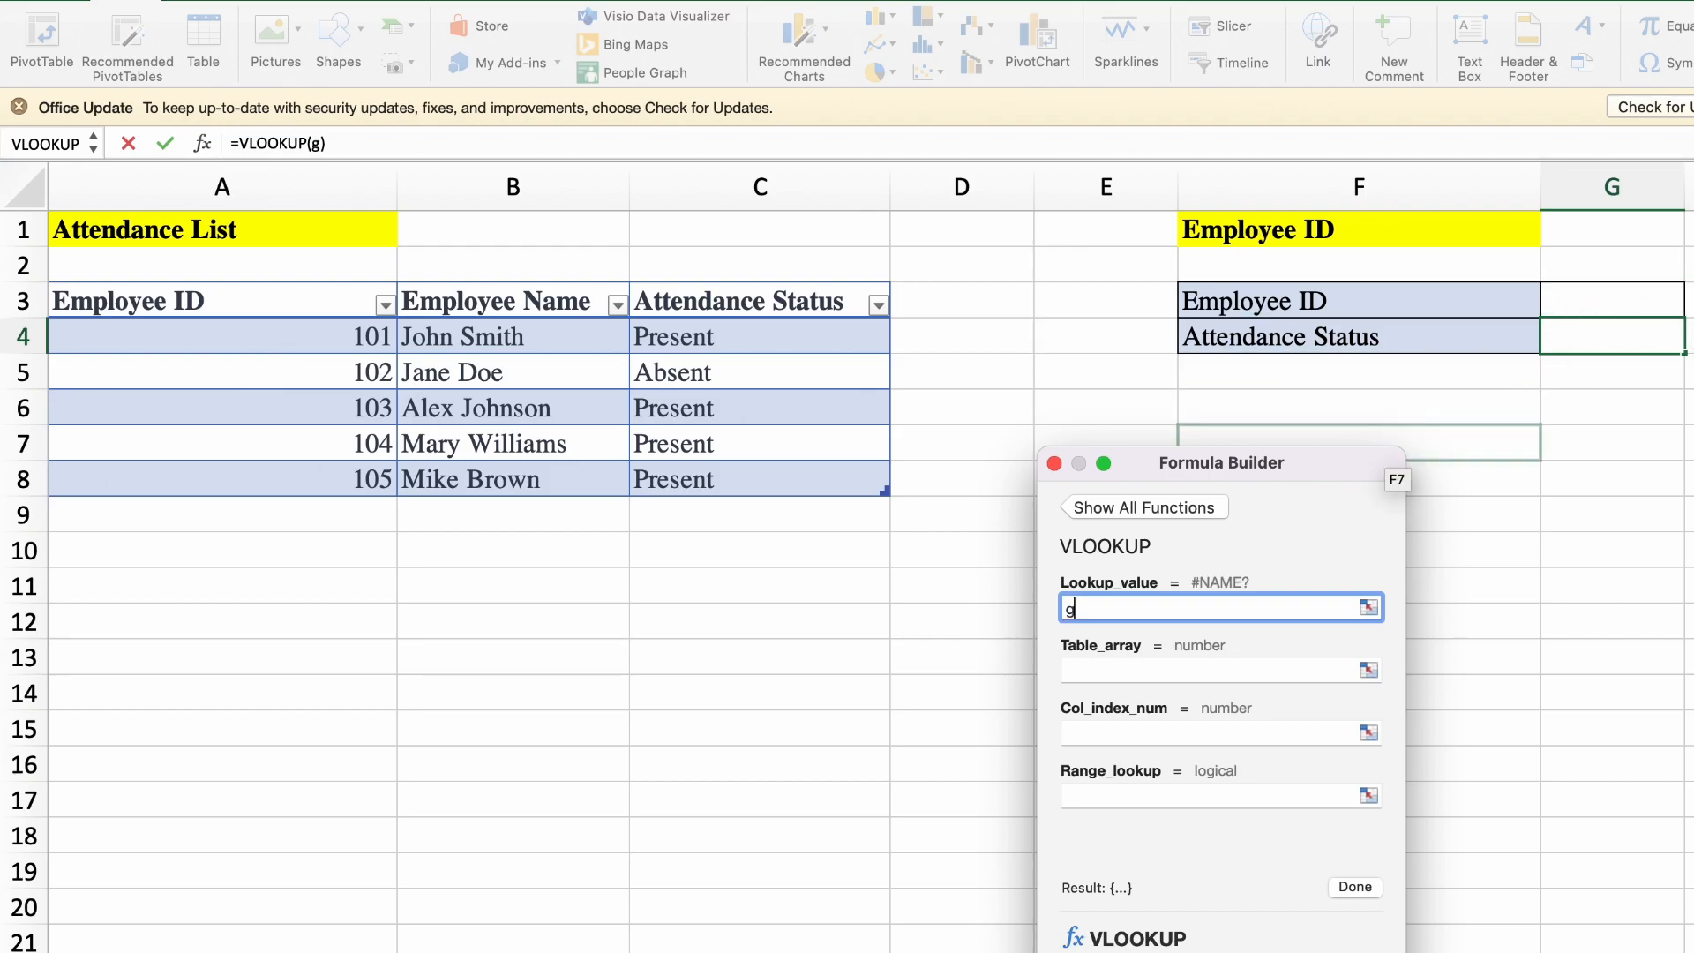
pyautogui.write('3')
pyautogui.click(1085, 670)
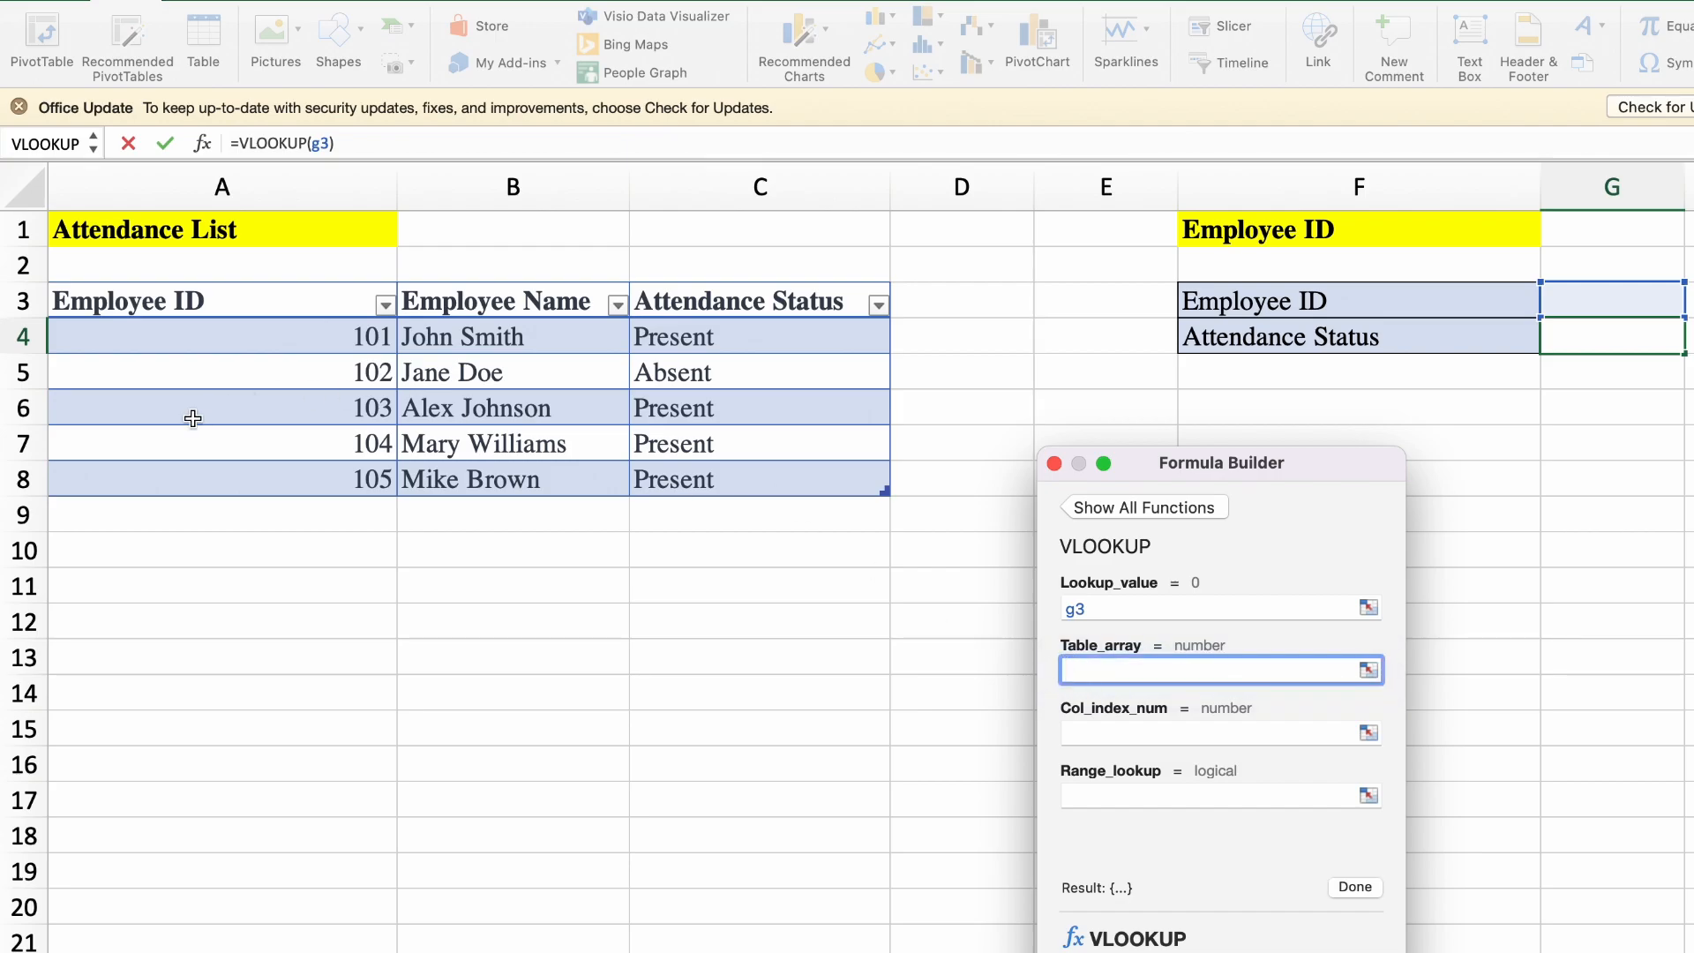
pyautogui.moveTo(96, 300); pyautogui.dragTo(801, 473)
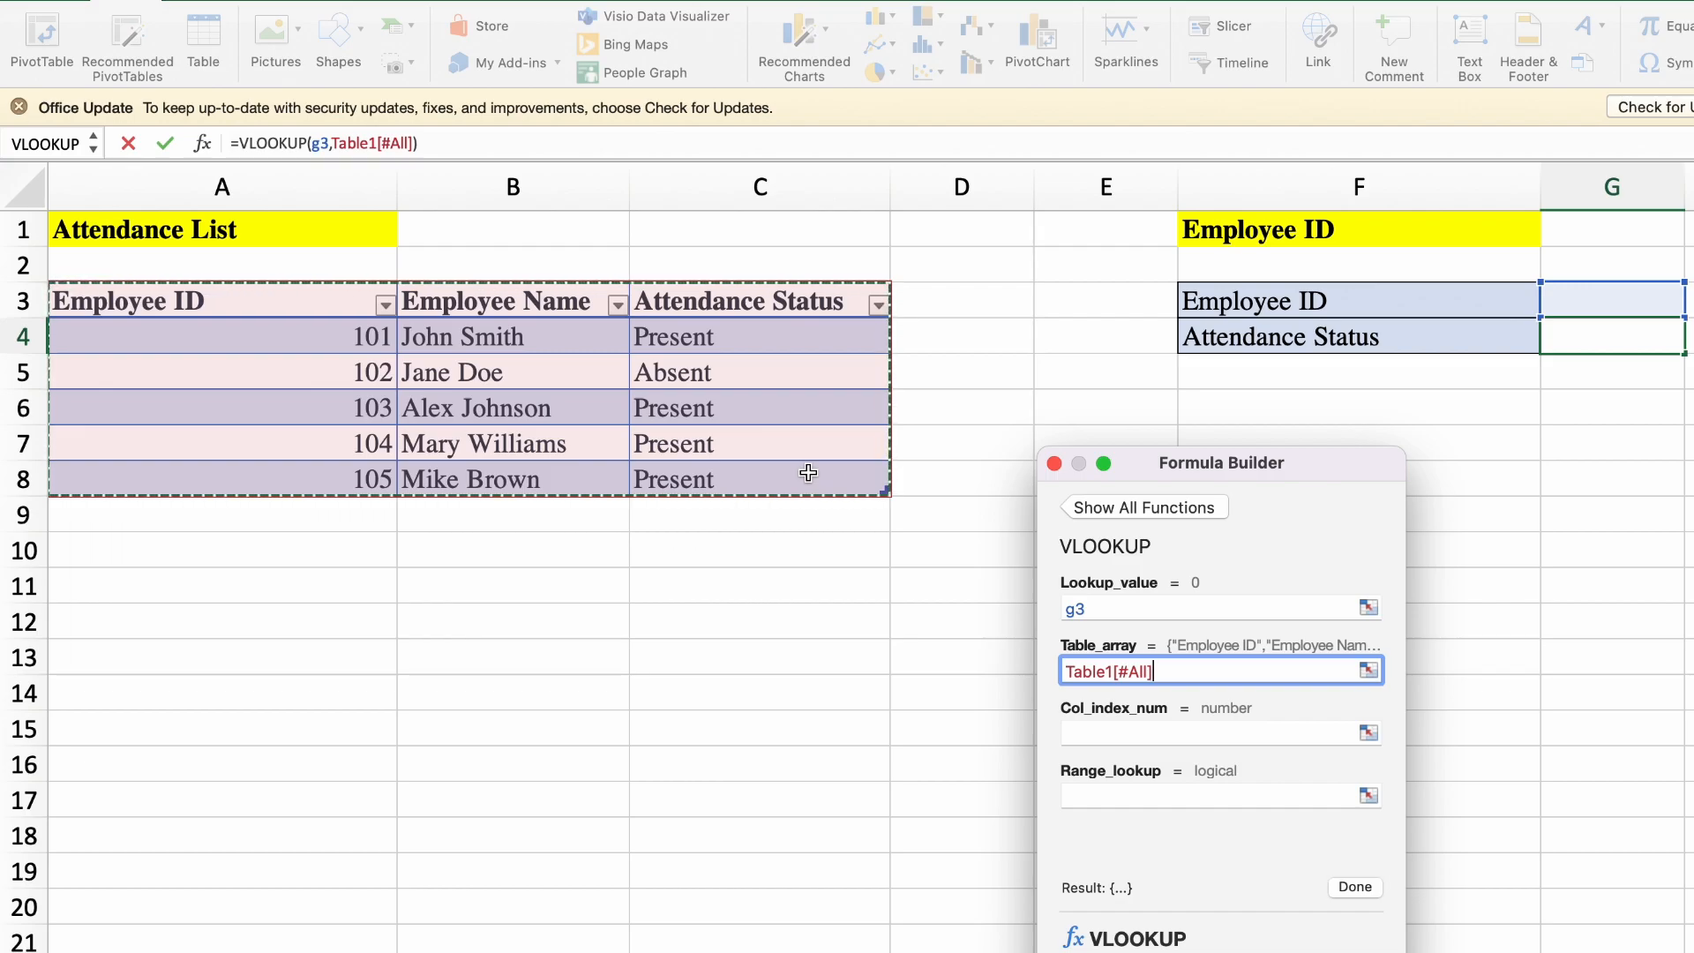
# Set the VLOOKUP column index number to 3 and the range lookup to False
pyautogui.click(1137, 730)
pyautogui.write('3')
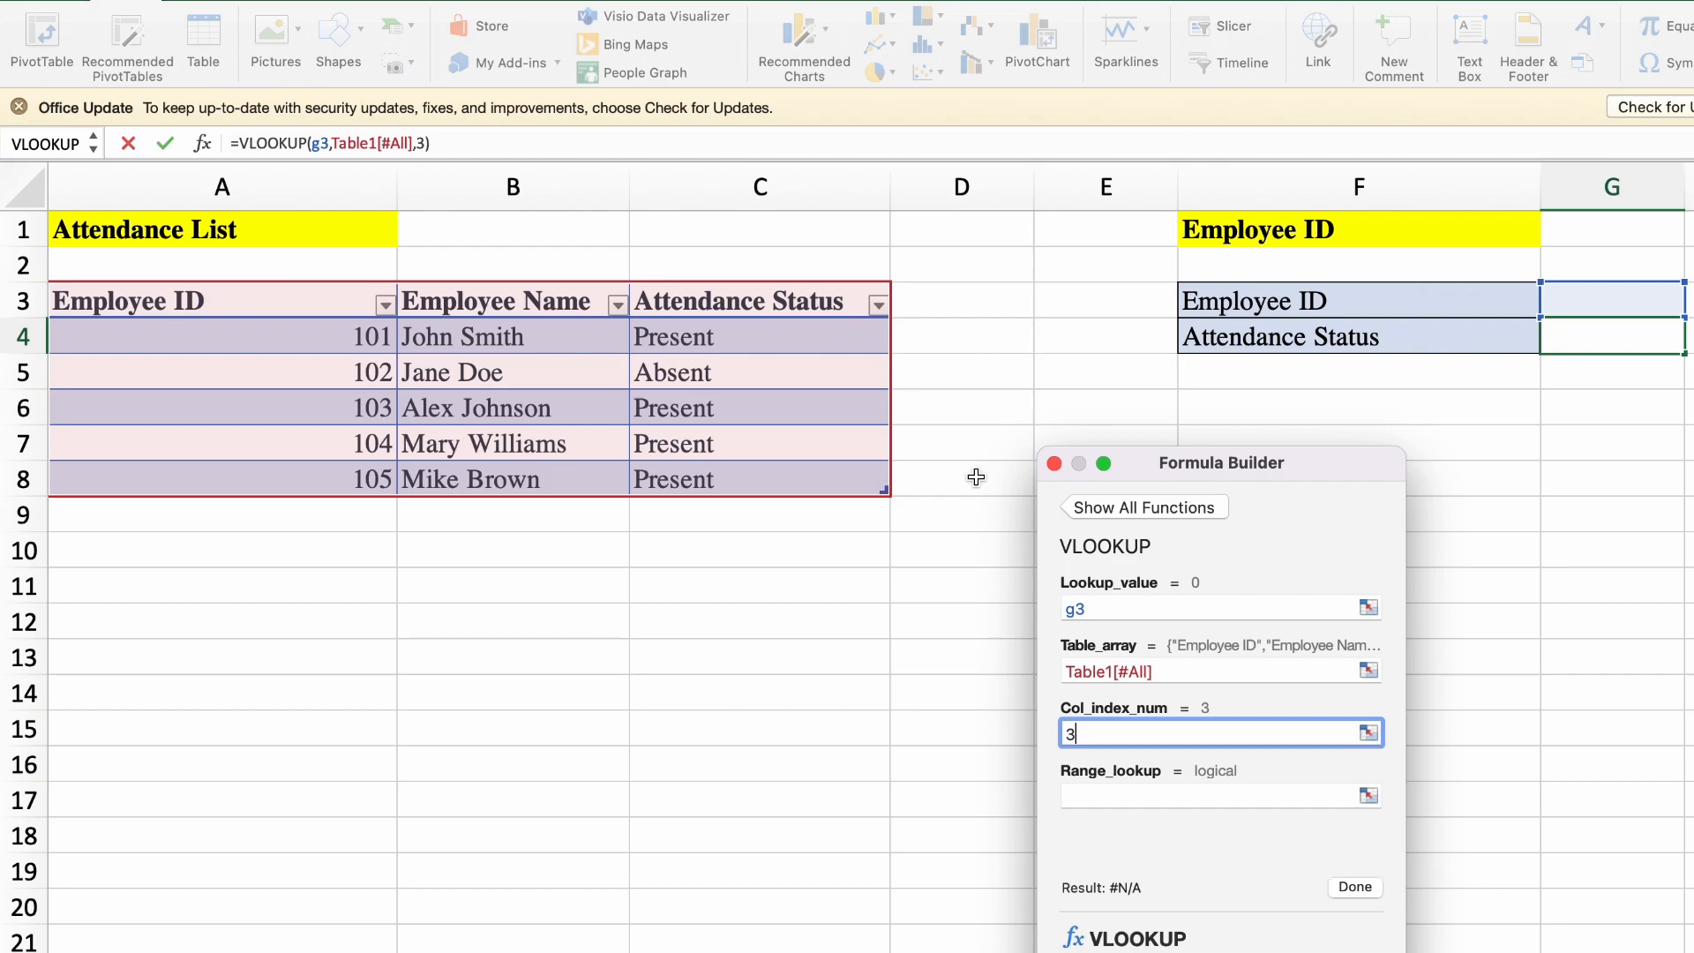
pyautogui.moveTo(1288, 480); pyautogui.dragTo(1078, 384)
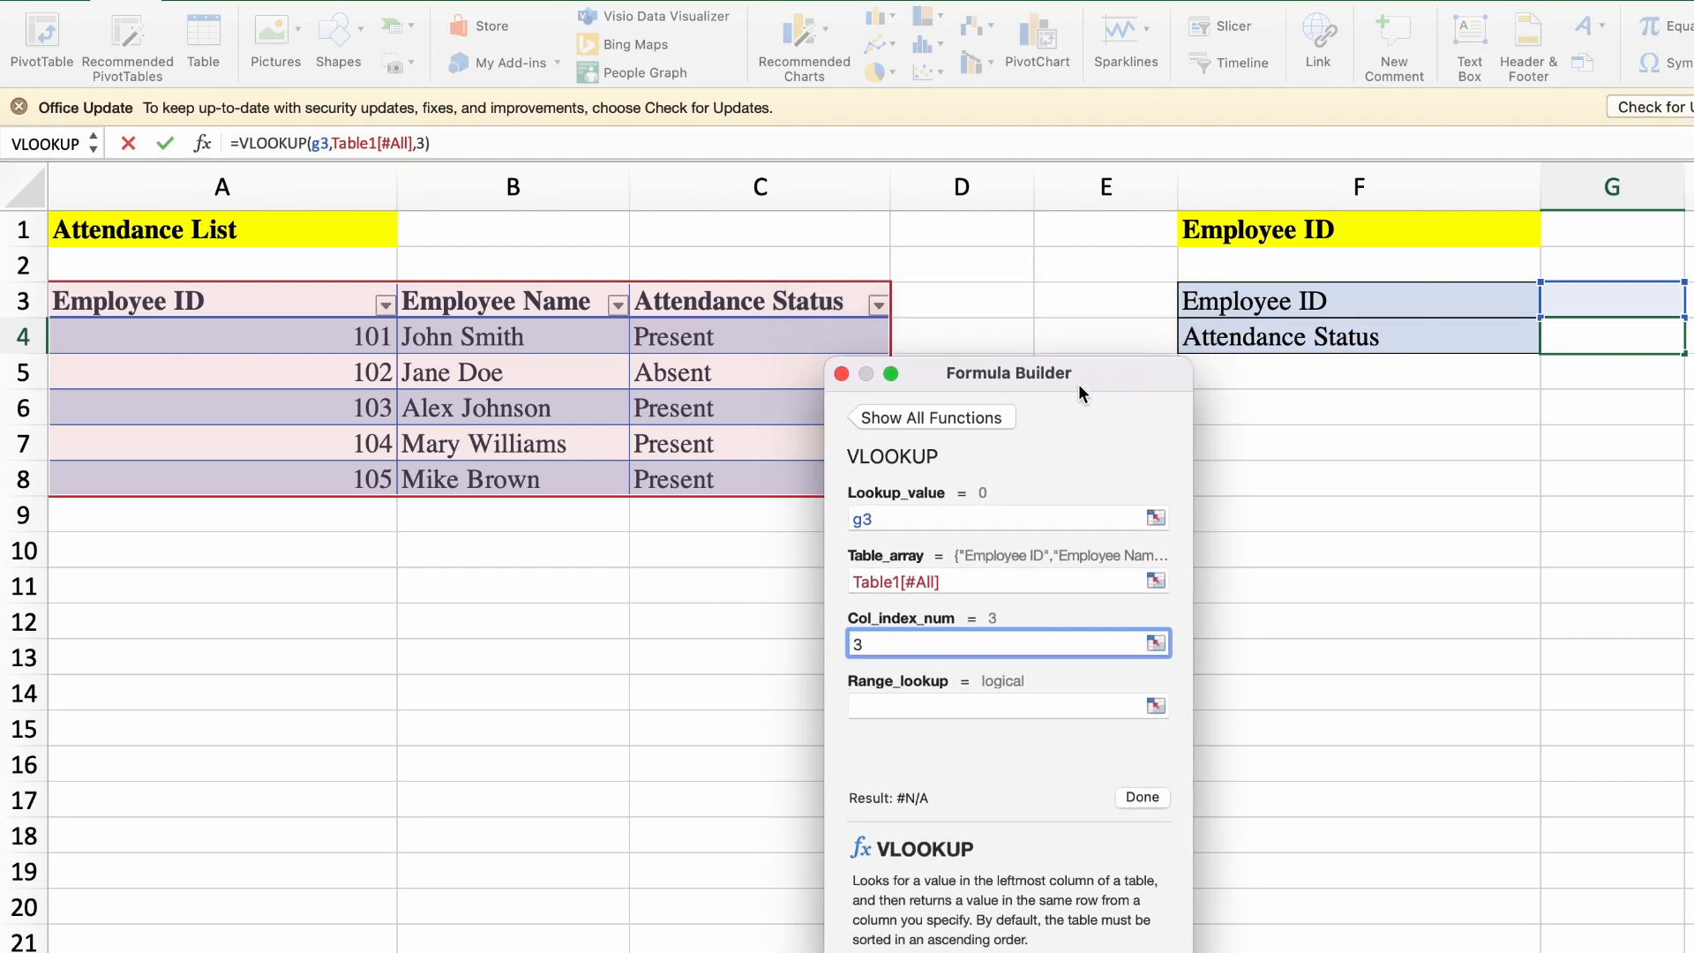
pyautogui.click(900, 710)
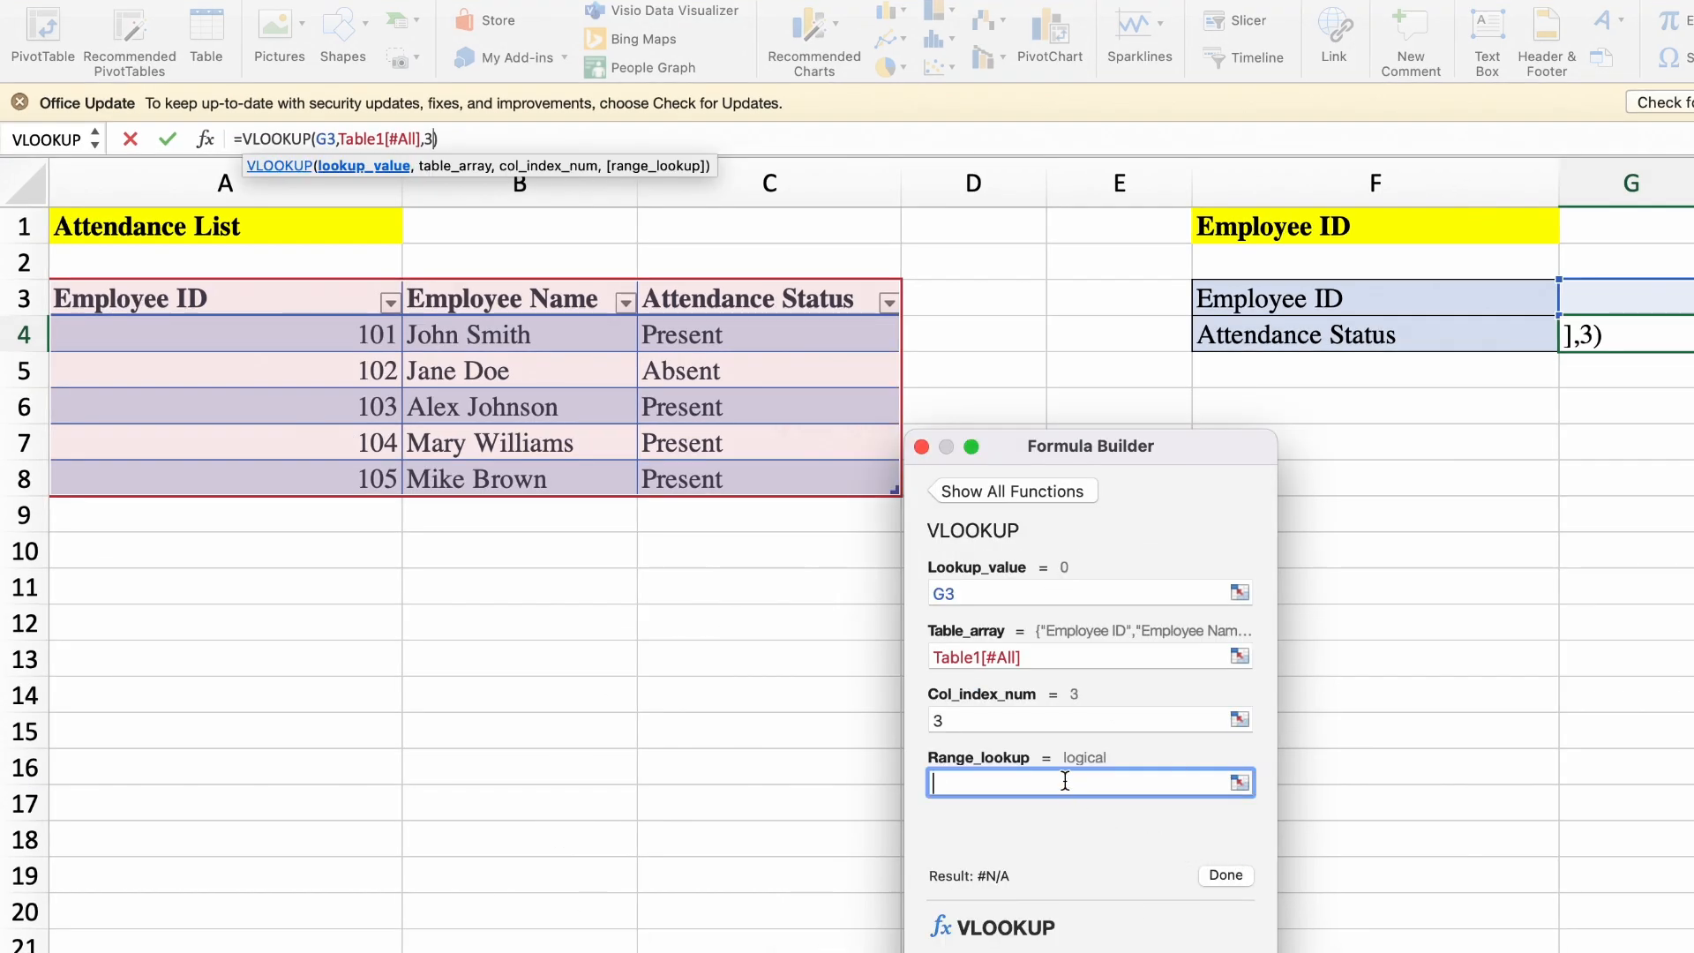
pyautogui.write('False')
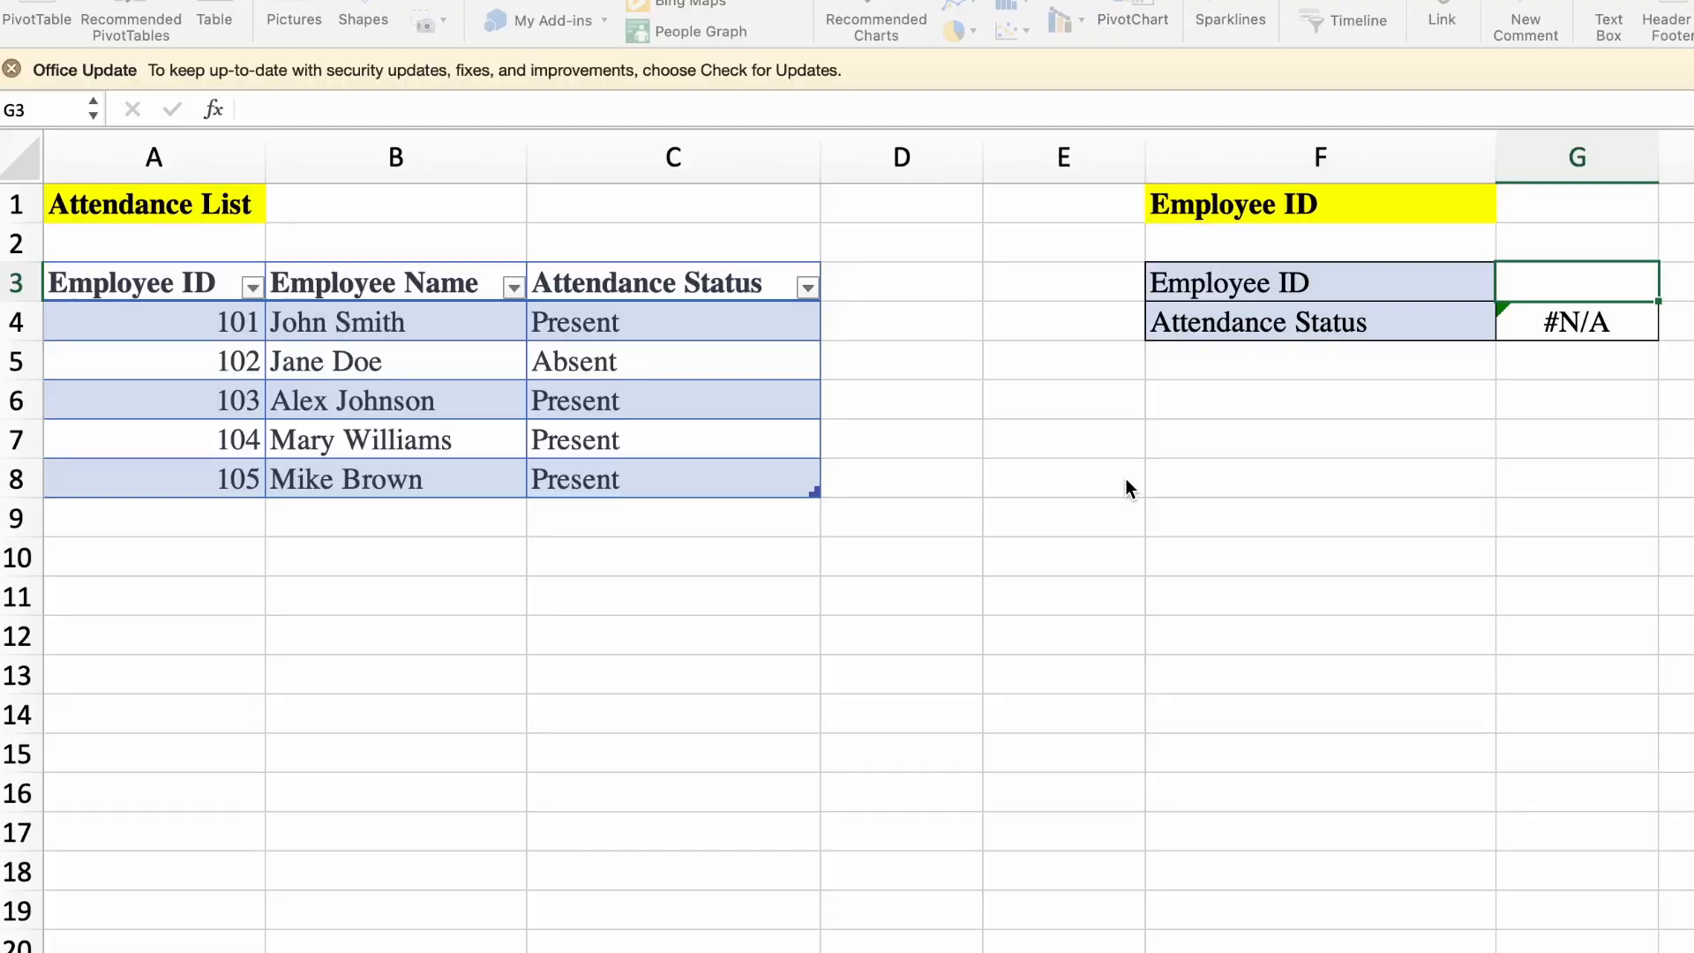
# Enter the employee ID from cell A5 as the lookup ID in cell G3
pyautogui.write('102')
pyautogui.press('Return')
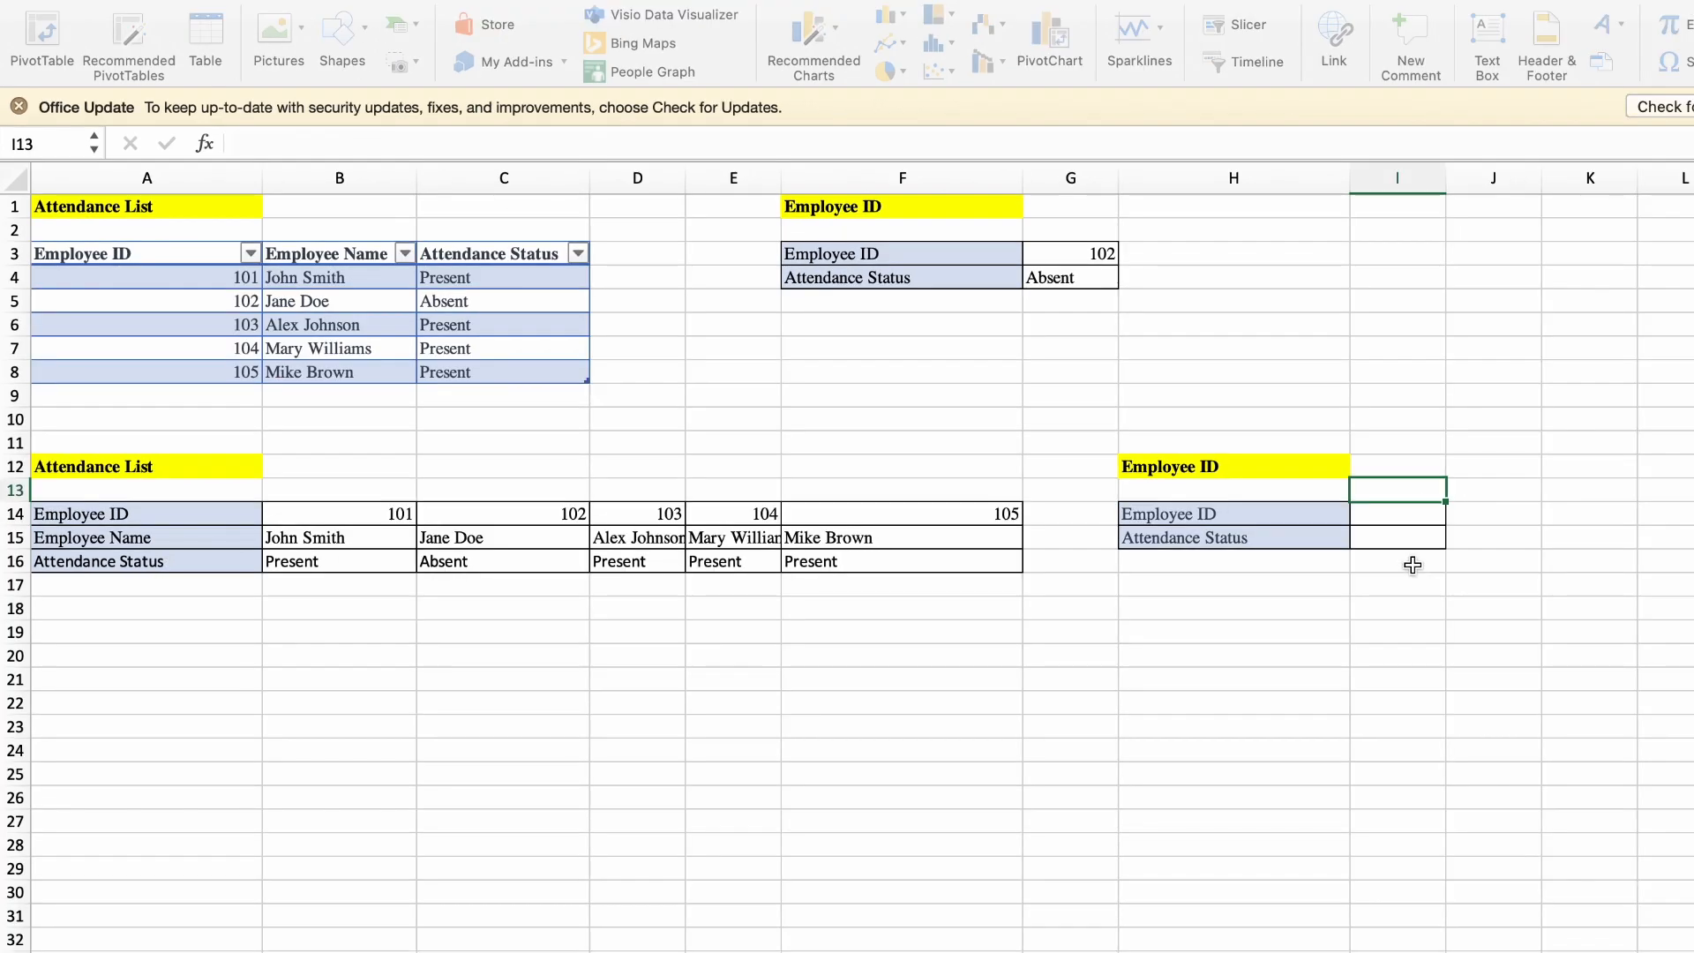
# Insert the HLOOKUP function in the Attendance Status cell I15
pyautogui.click(1387, 536)
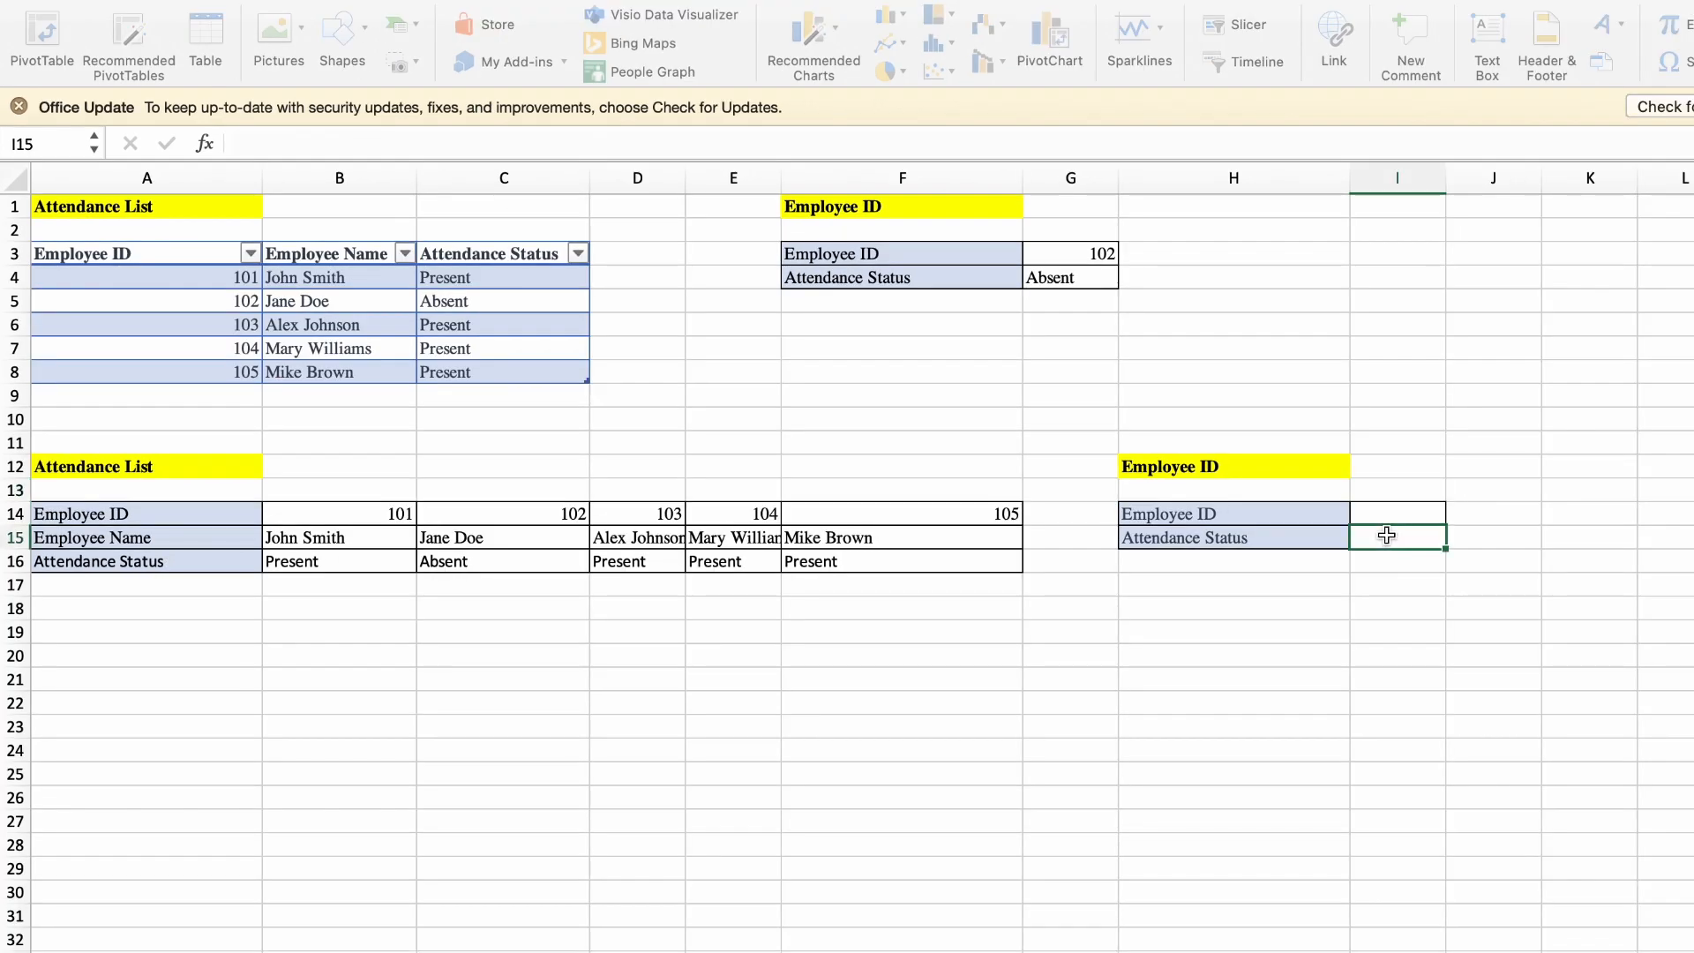
pyautogui.click(204, 143)
pyautogui.doubleClick(1523, 281)
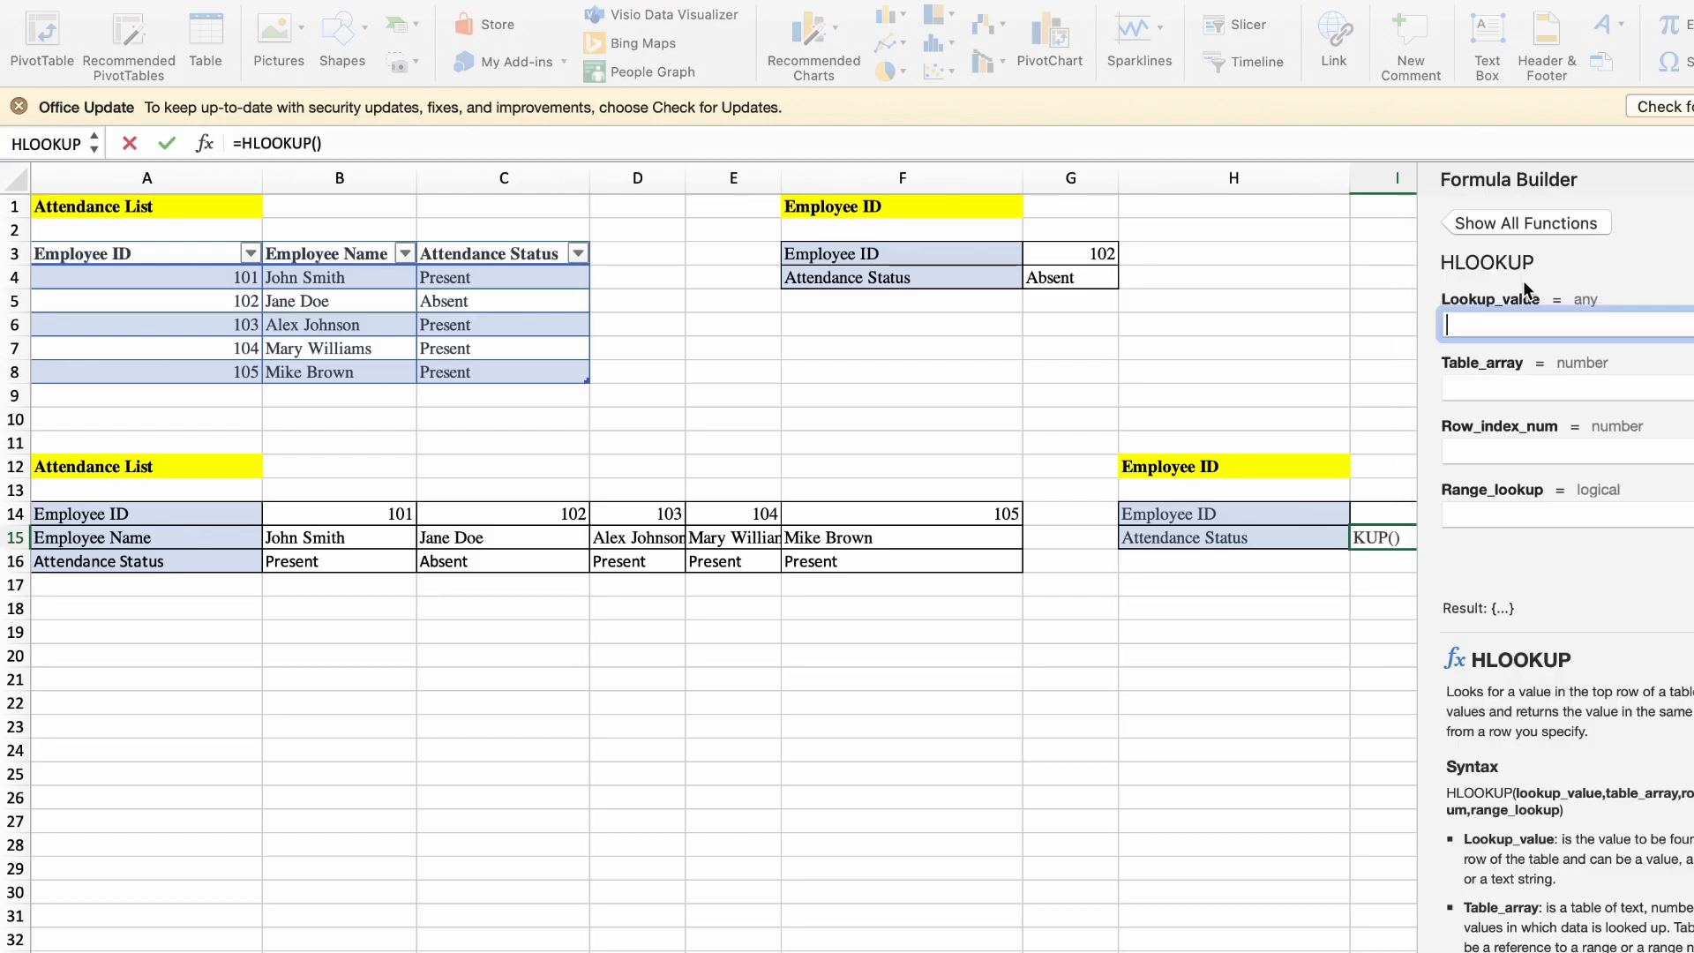
# Set the HLOOKUP lookup value to I14 and its table array to the horizontal attendance list A14:F16
pyautogui.moveTo(1420, 408); pyautogui.dragTo(1456, 408)
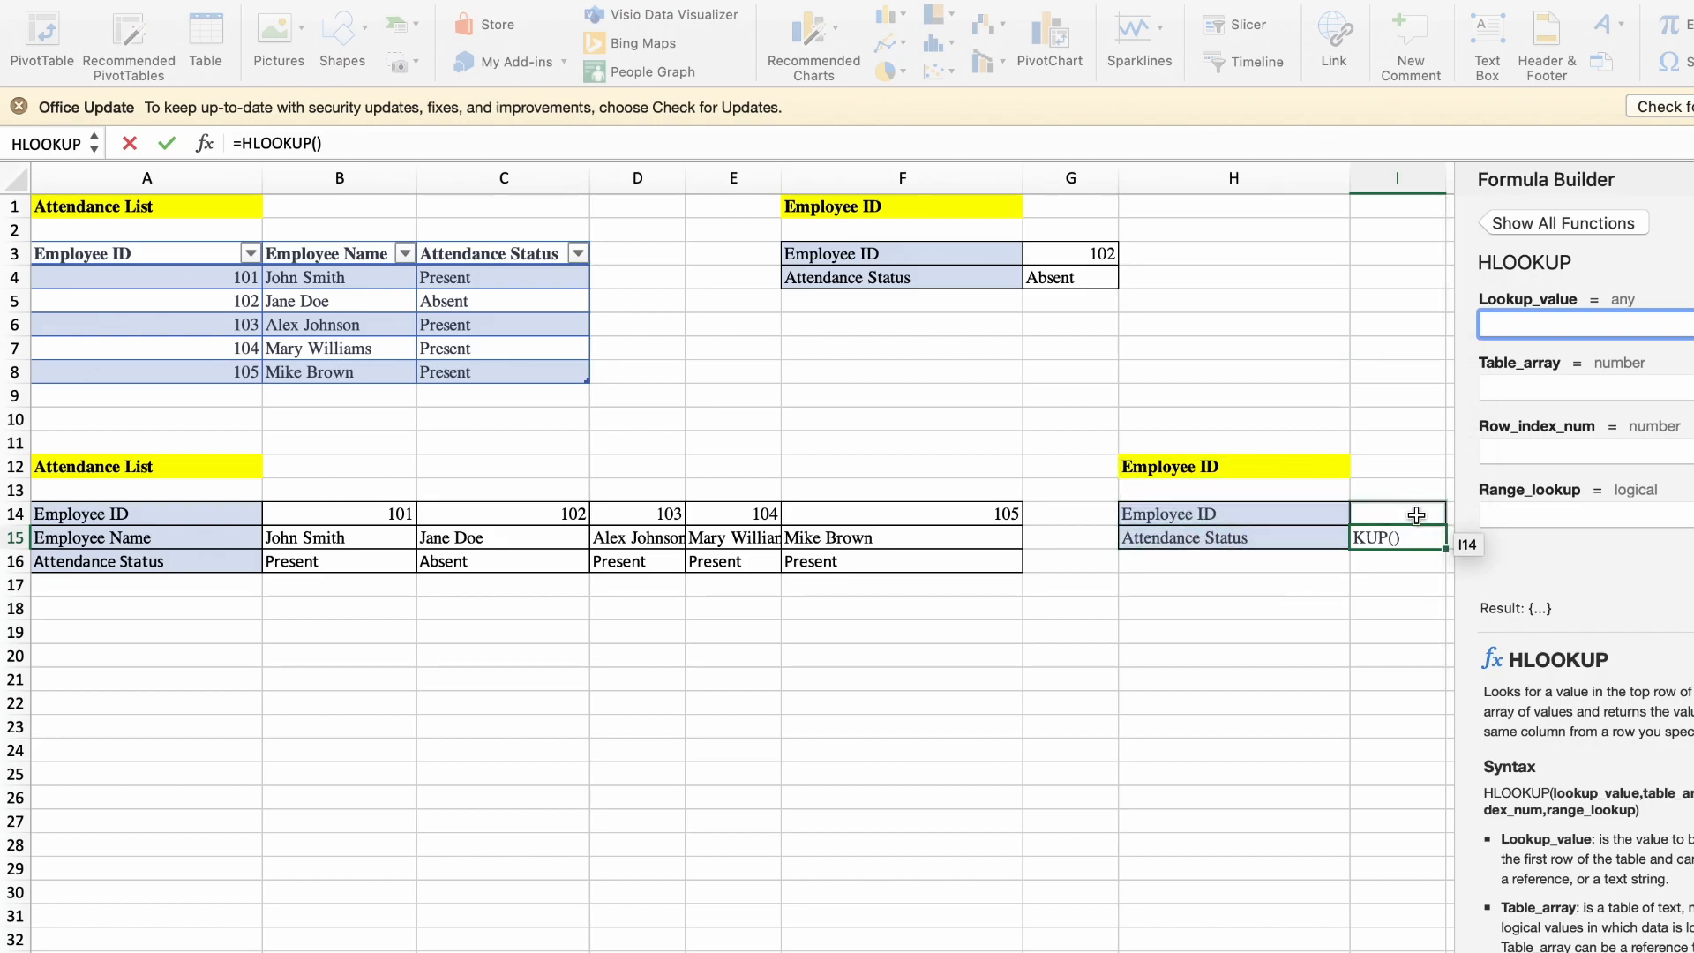
pyautogui.write('i14')
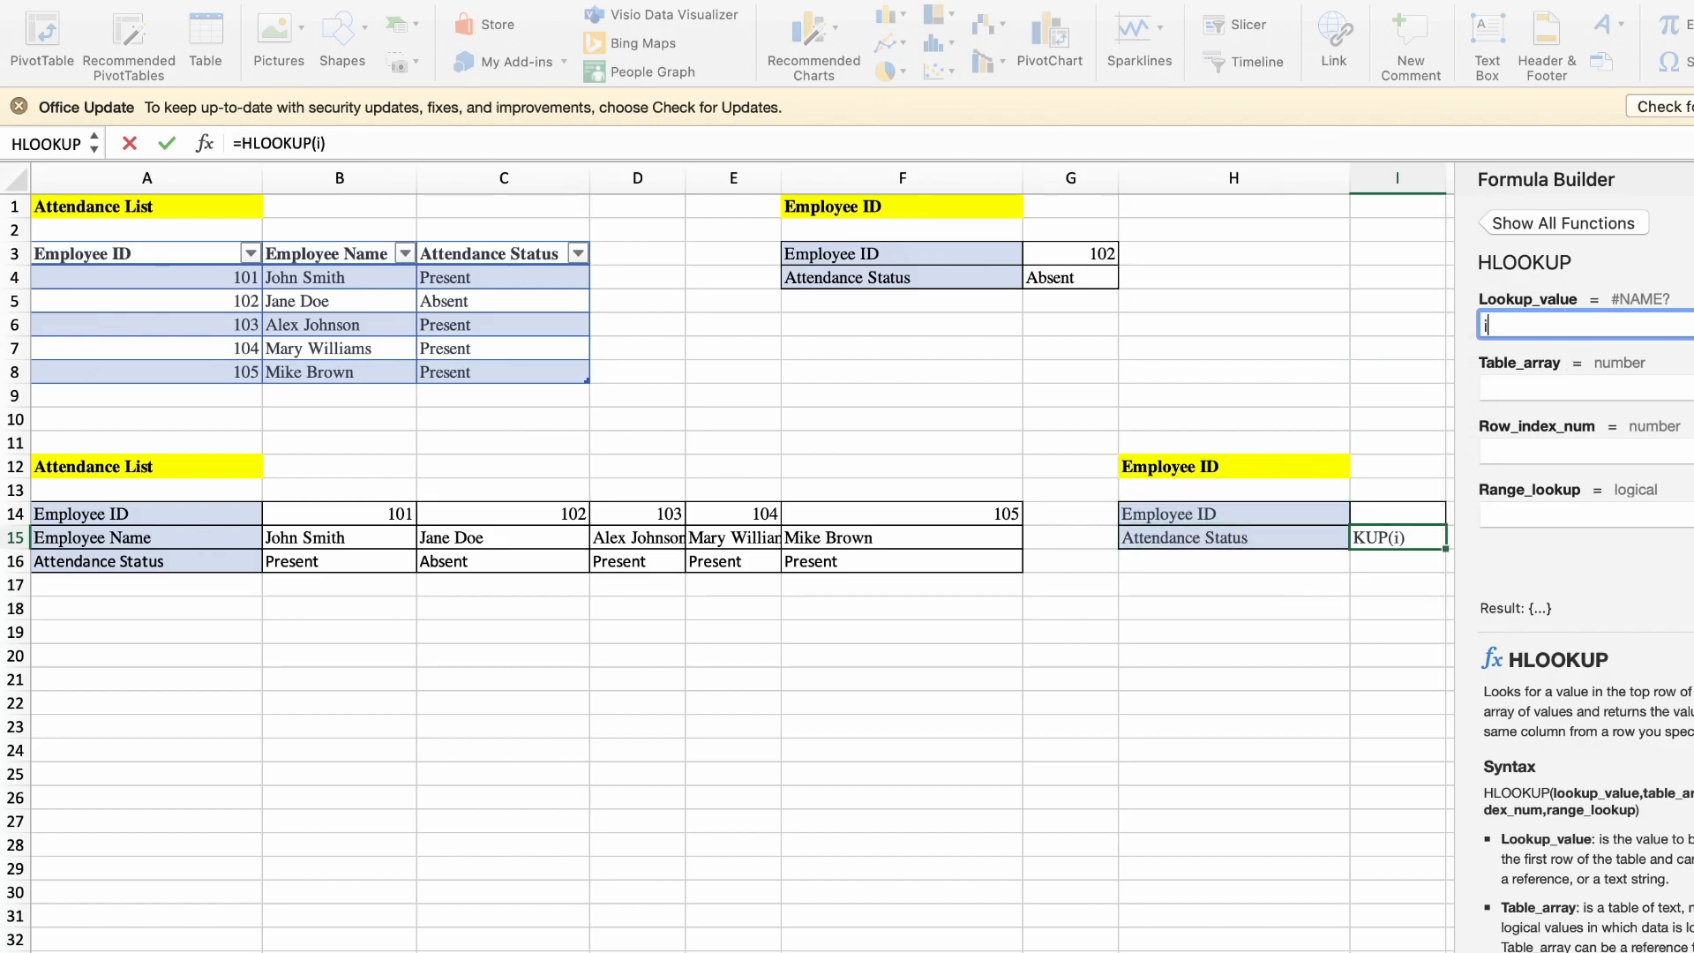
pyautogui.click(1579, 393)
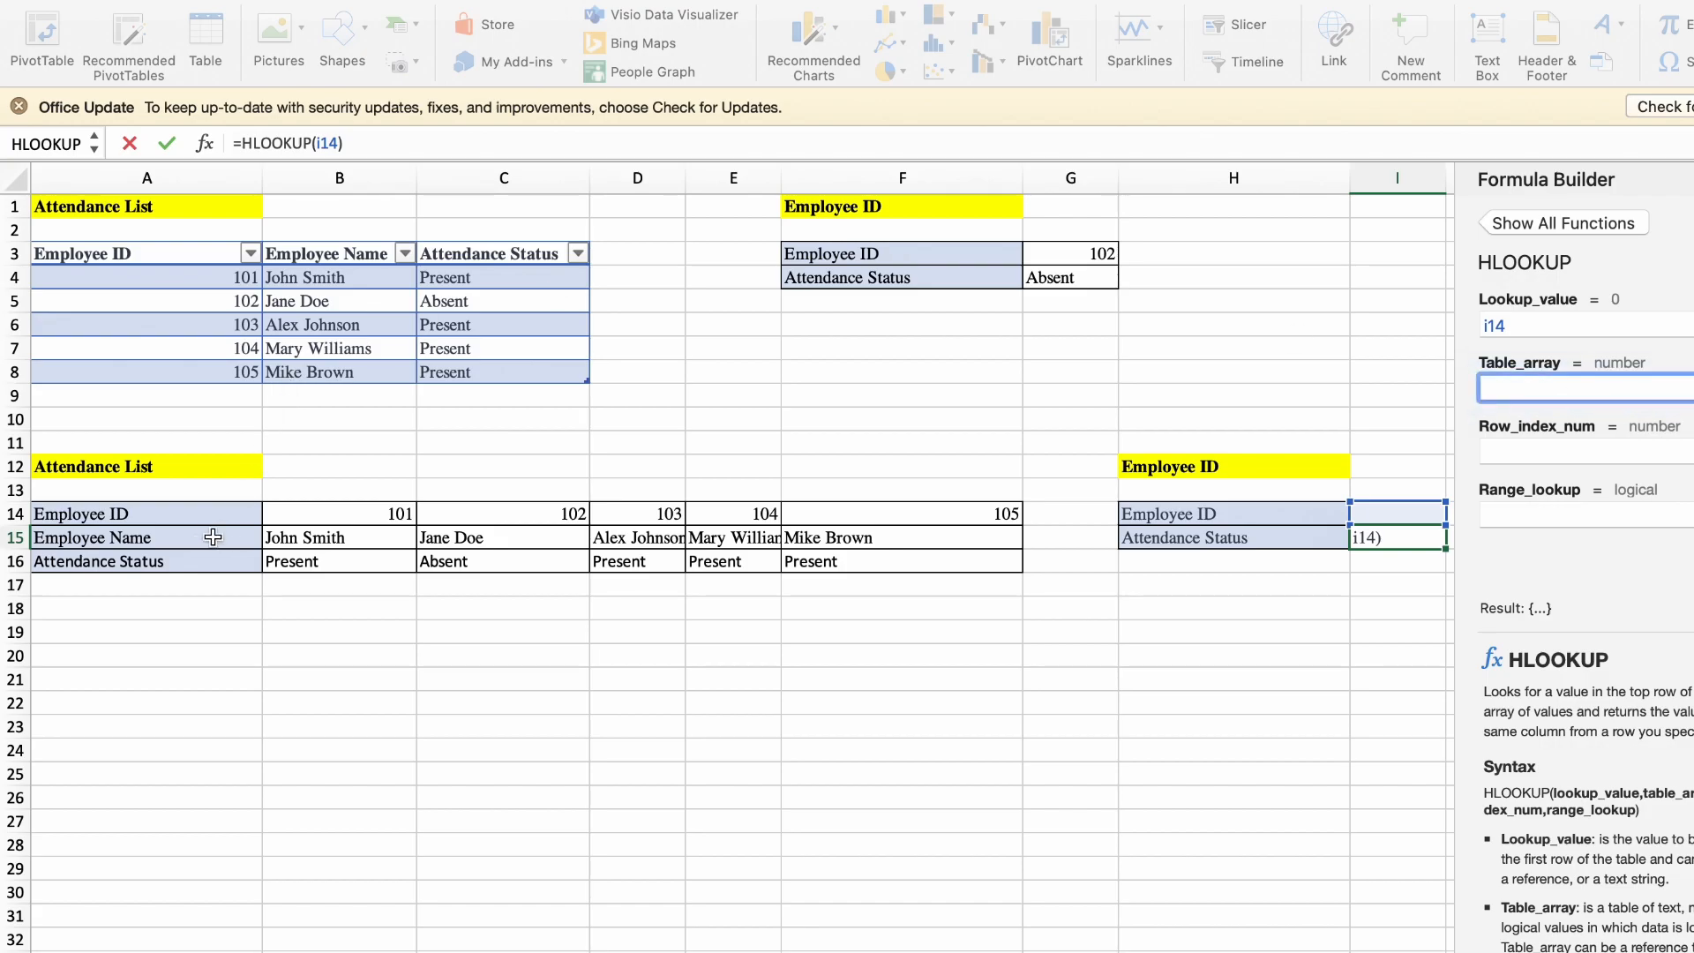
pyautogui.click(170, 514)
pyautogui.moveTo(501, 508); pyautogui.dragTo(861, 569)
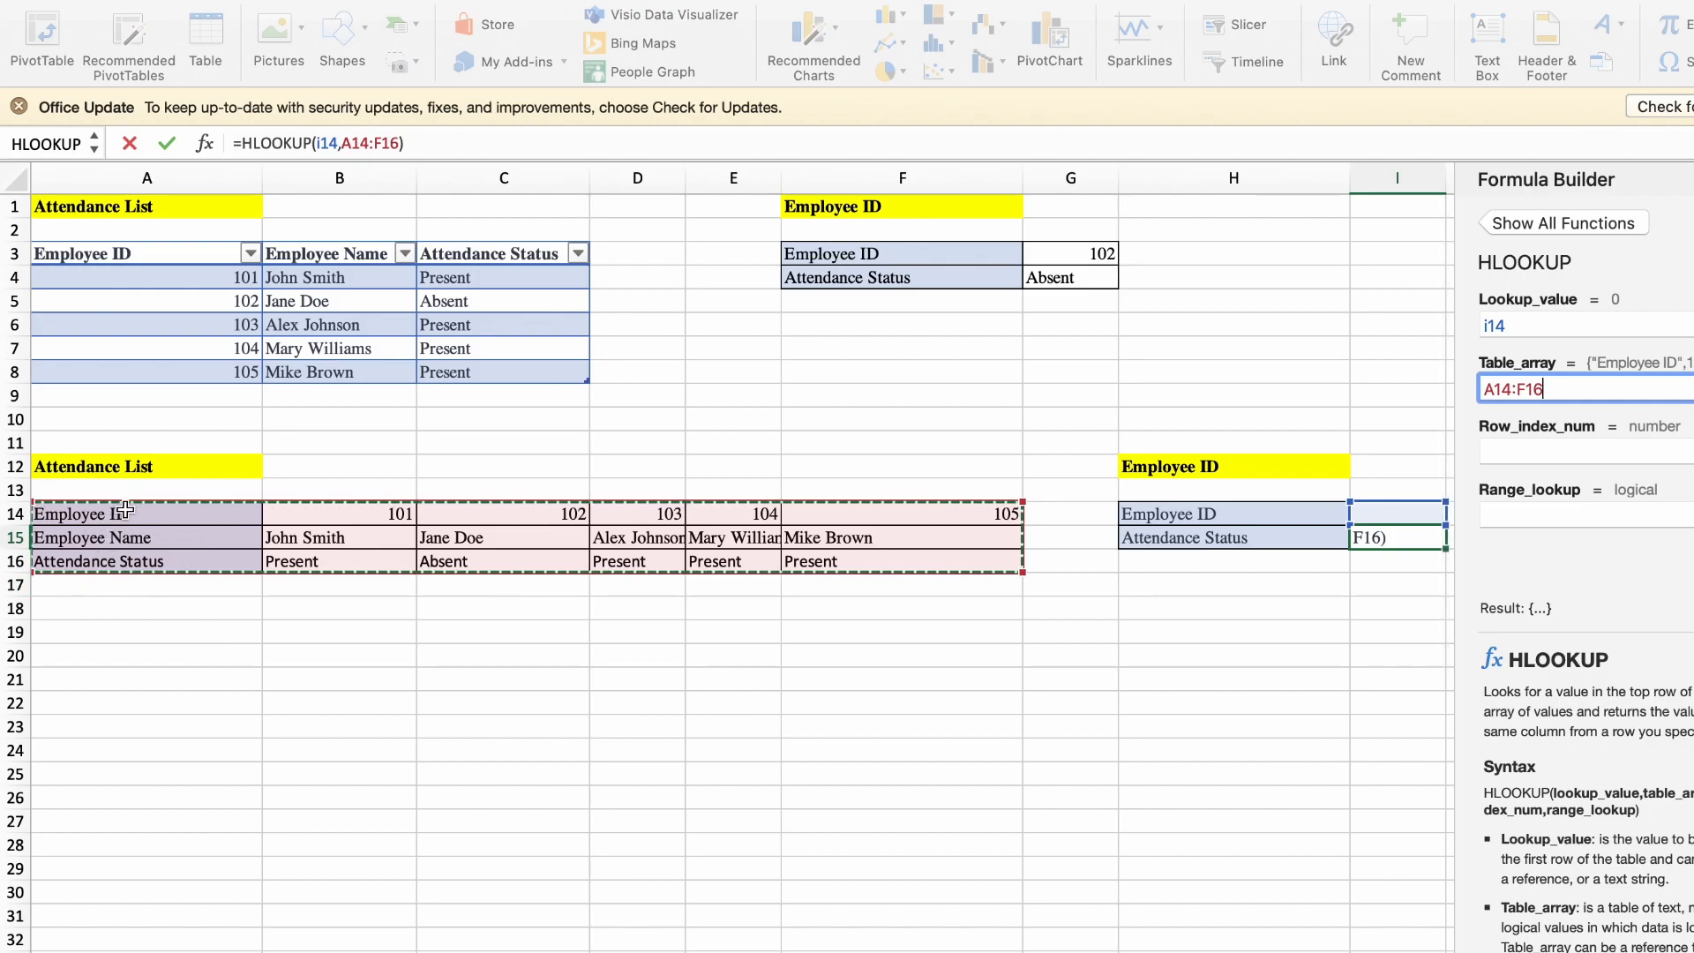
# Set the HLOOKUP row index number to 3 and the range lookup to FALSE, and commit the formula
pyautogui.press('Tab')
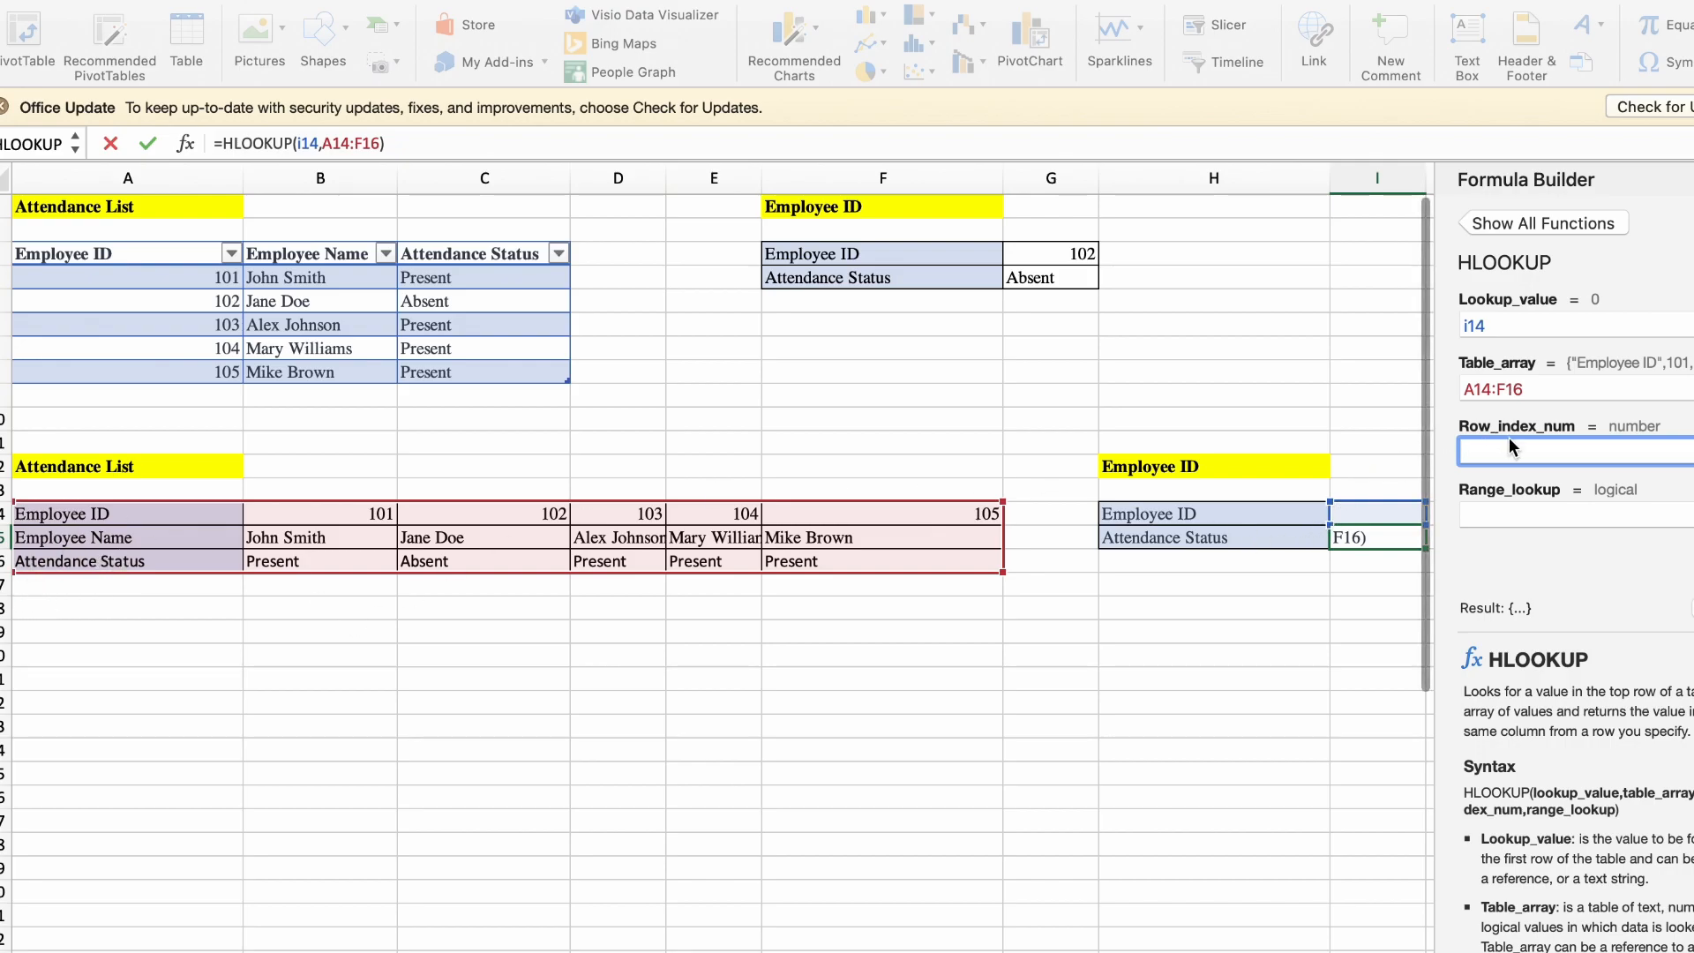
pyautogui.write('3')
pyautogui.click(1500, 516)
pyautogui.write('false')
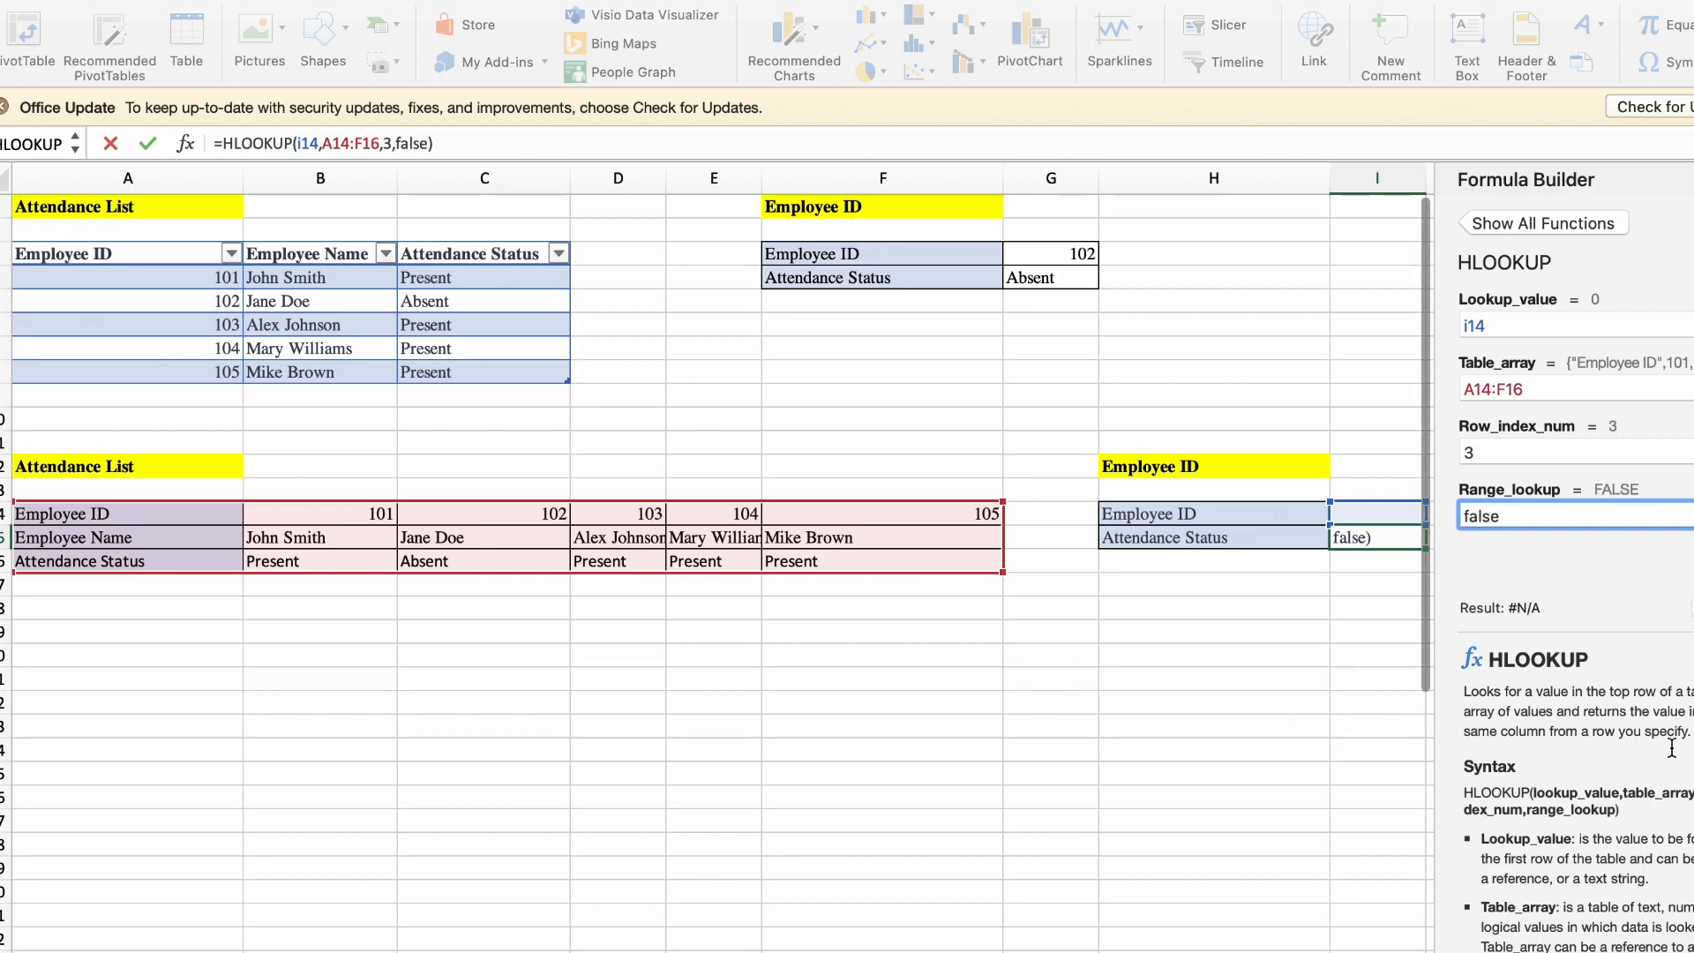
pyautogui.press('Return')
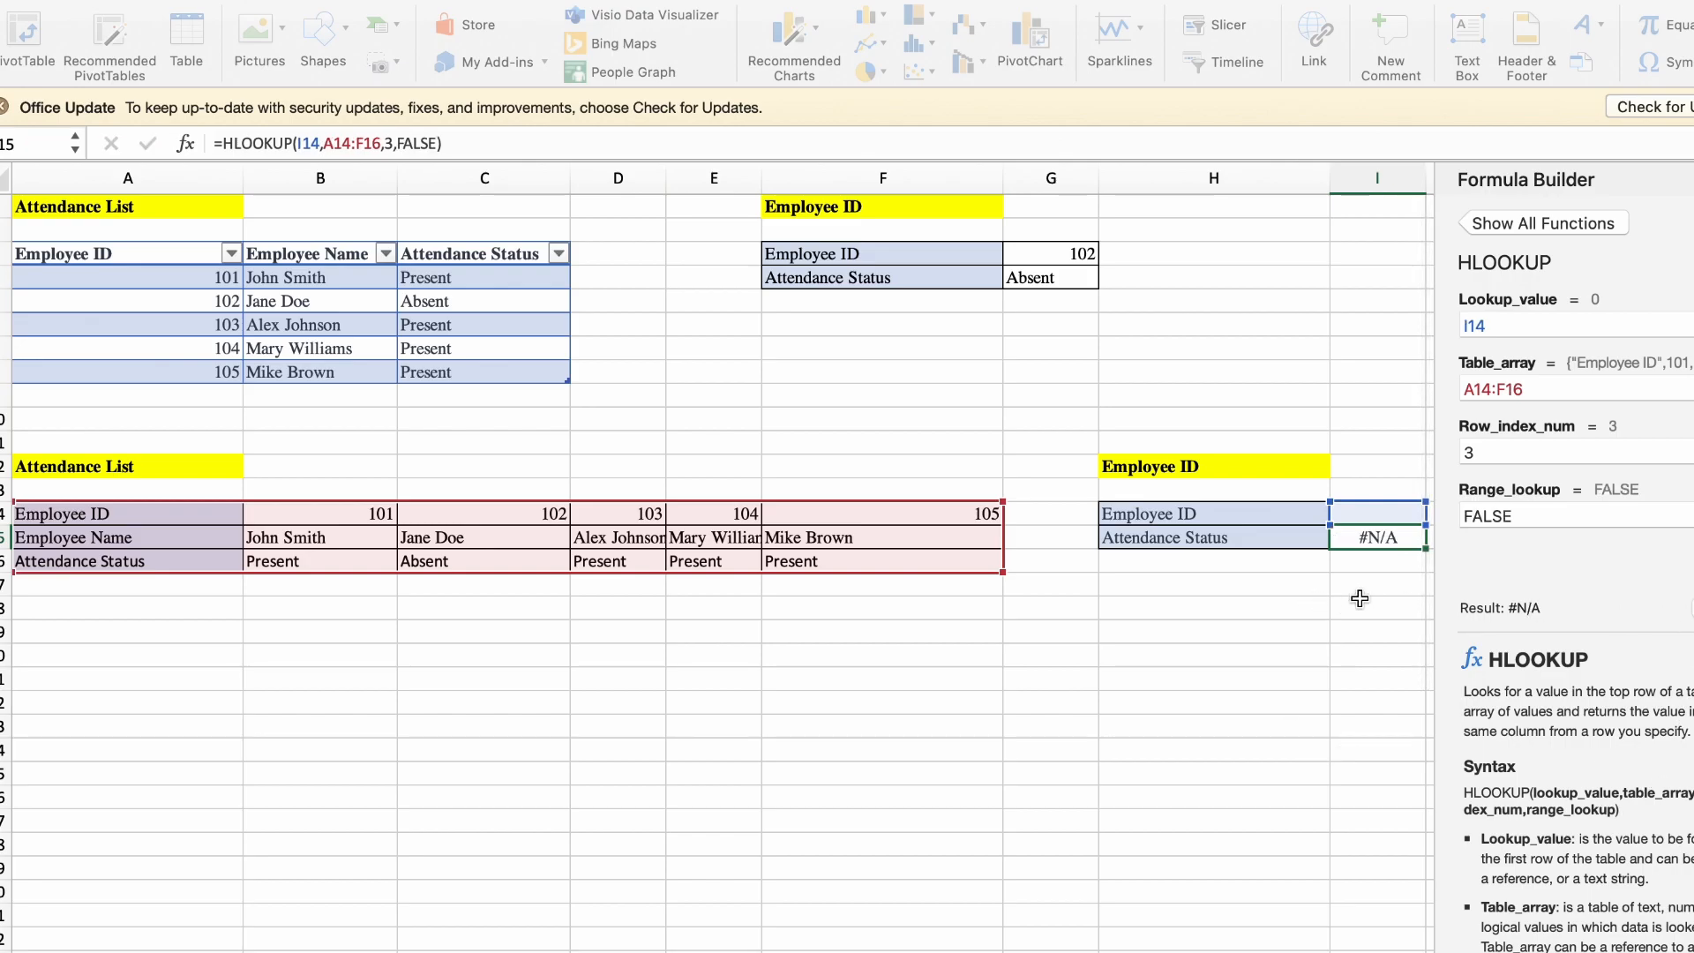
# Test the horizontal lookup by entering the employee ID from C14 in cell I14, followed by the one from D14
pyautogui.click(1375, 628)
pyautogui.click(1368, 521)
pyautogui.write('102')
pyautogui.press('Return')
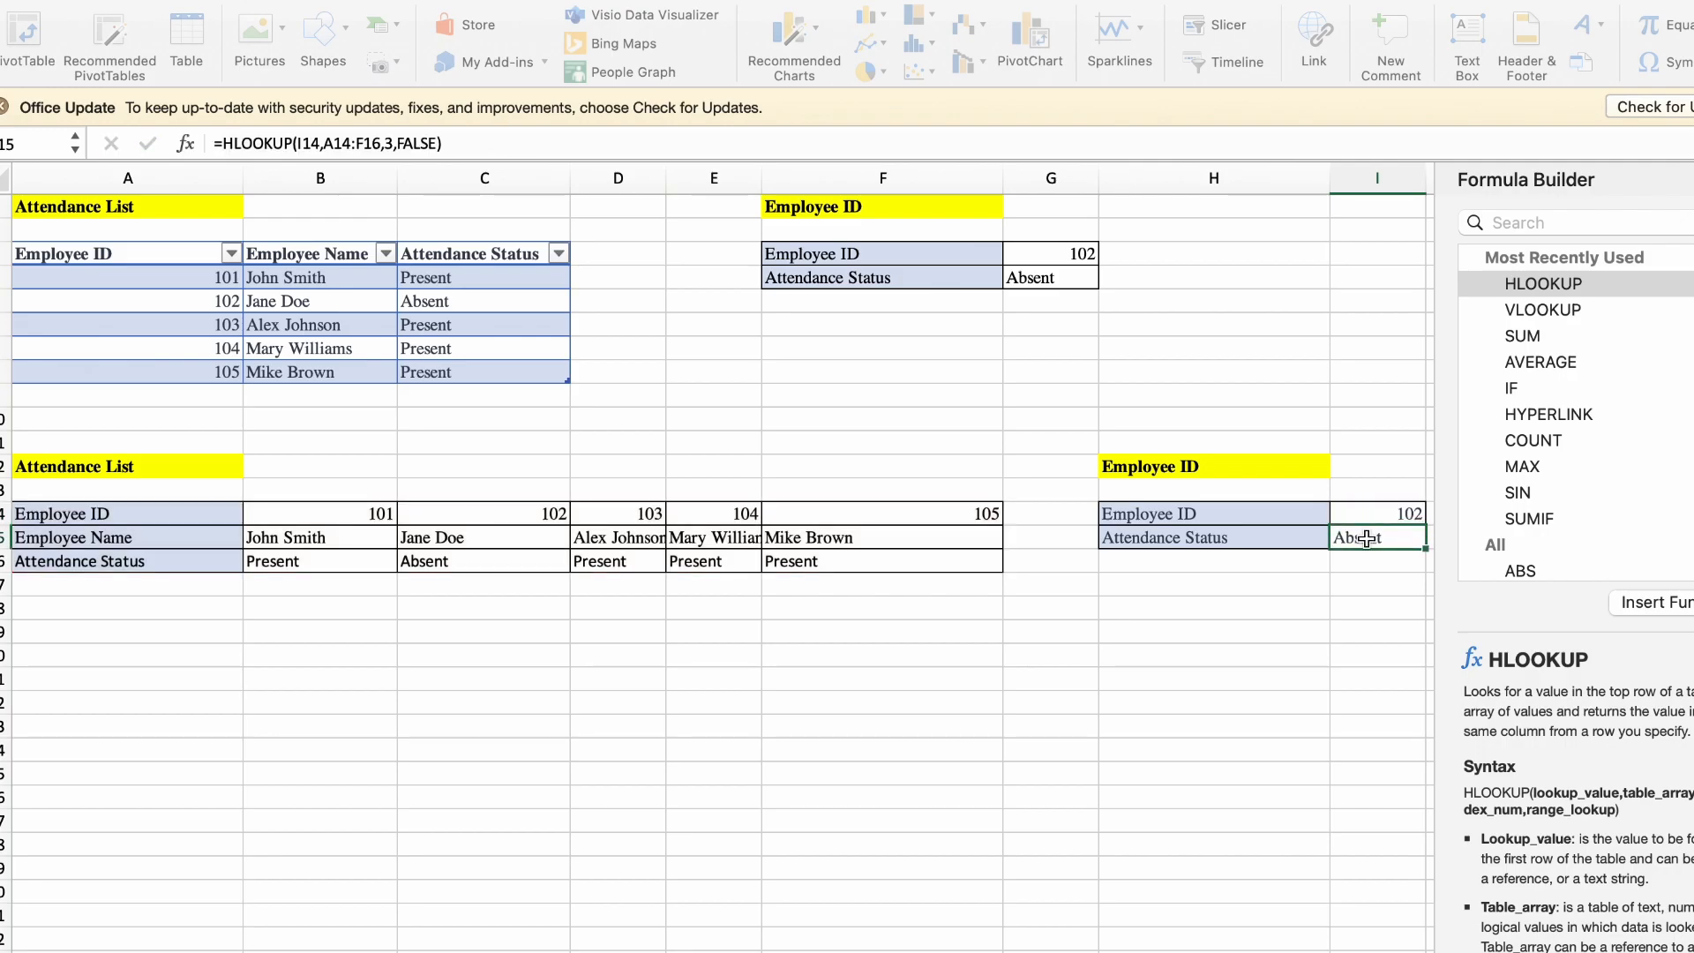
pyautogui.click(1399, 511)
pyautogui.write('10')
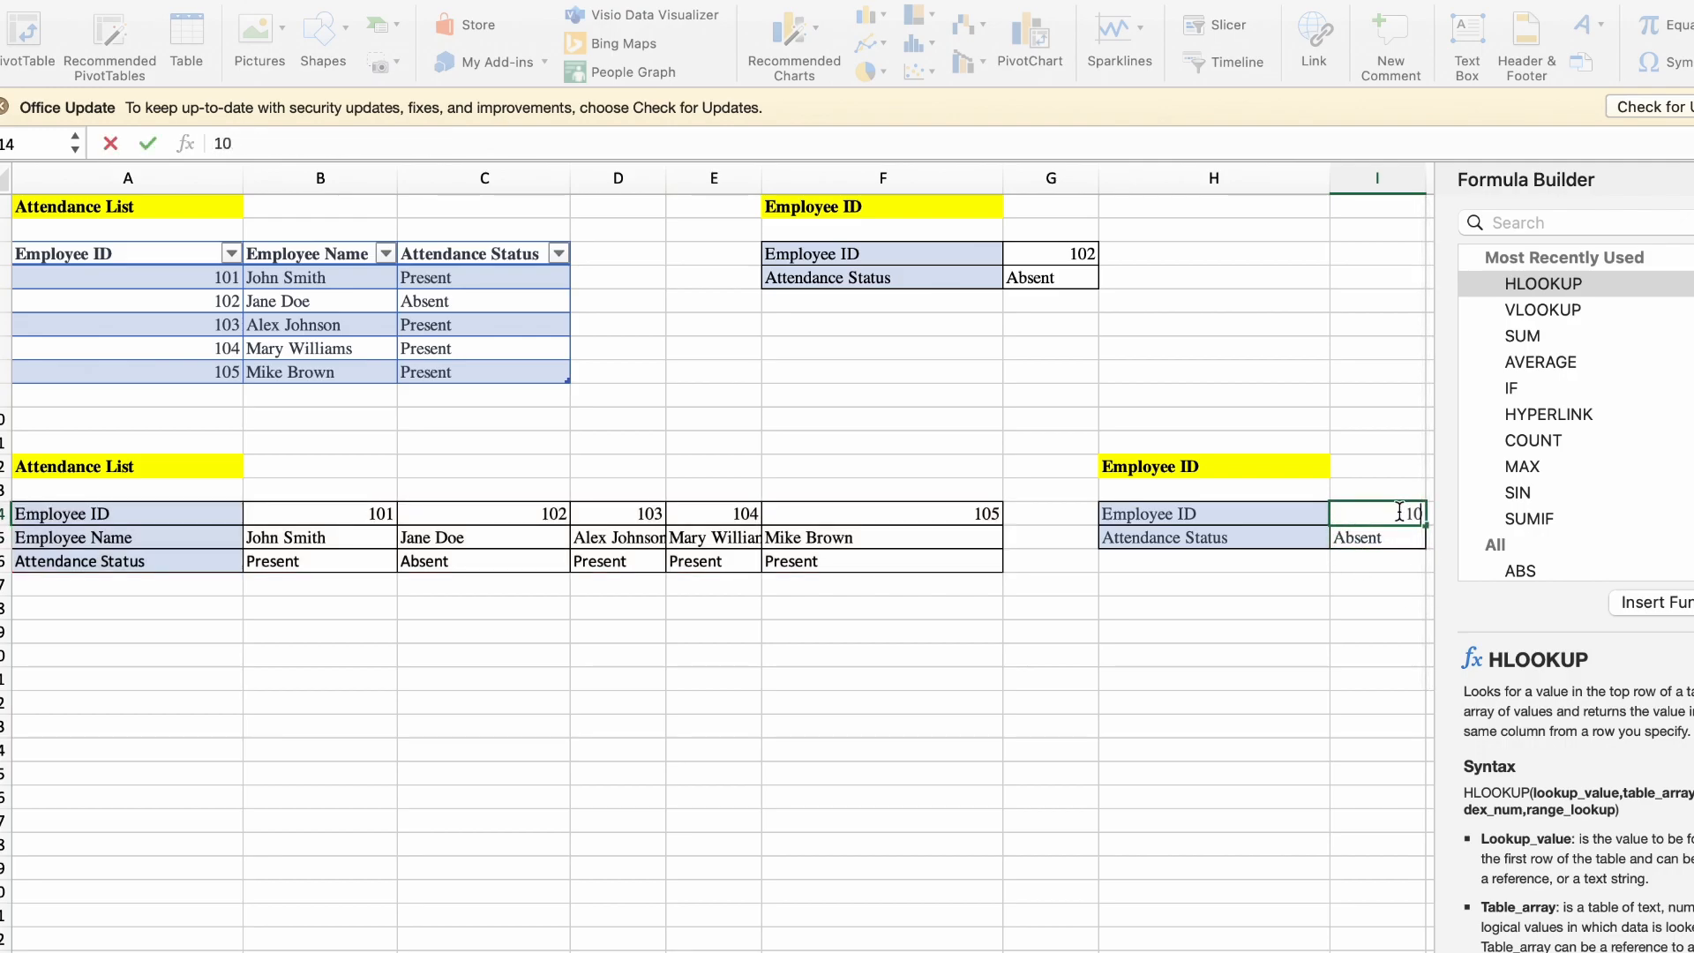
pyautogui.write('3')
pyautogui.press('Return')
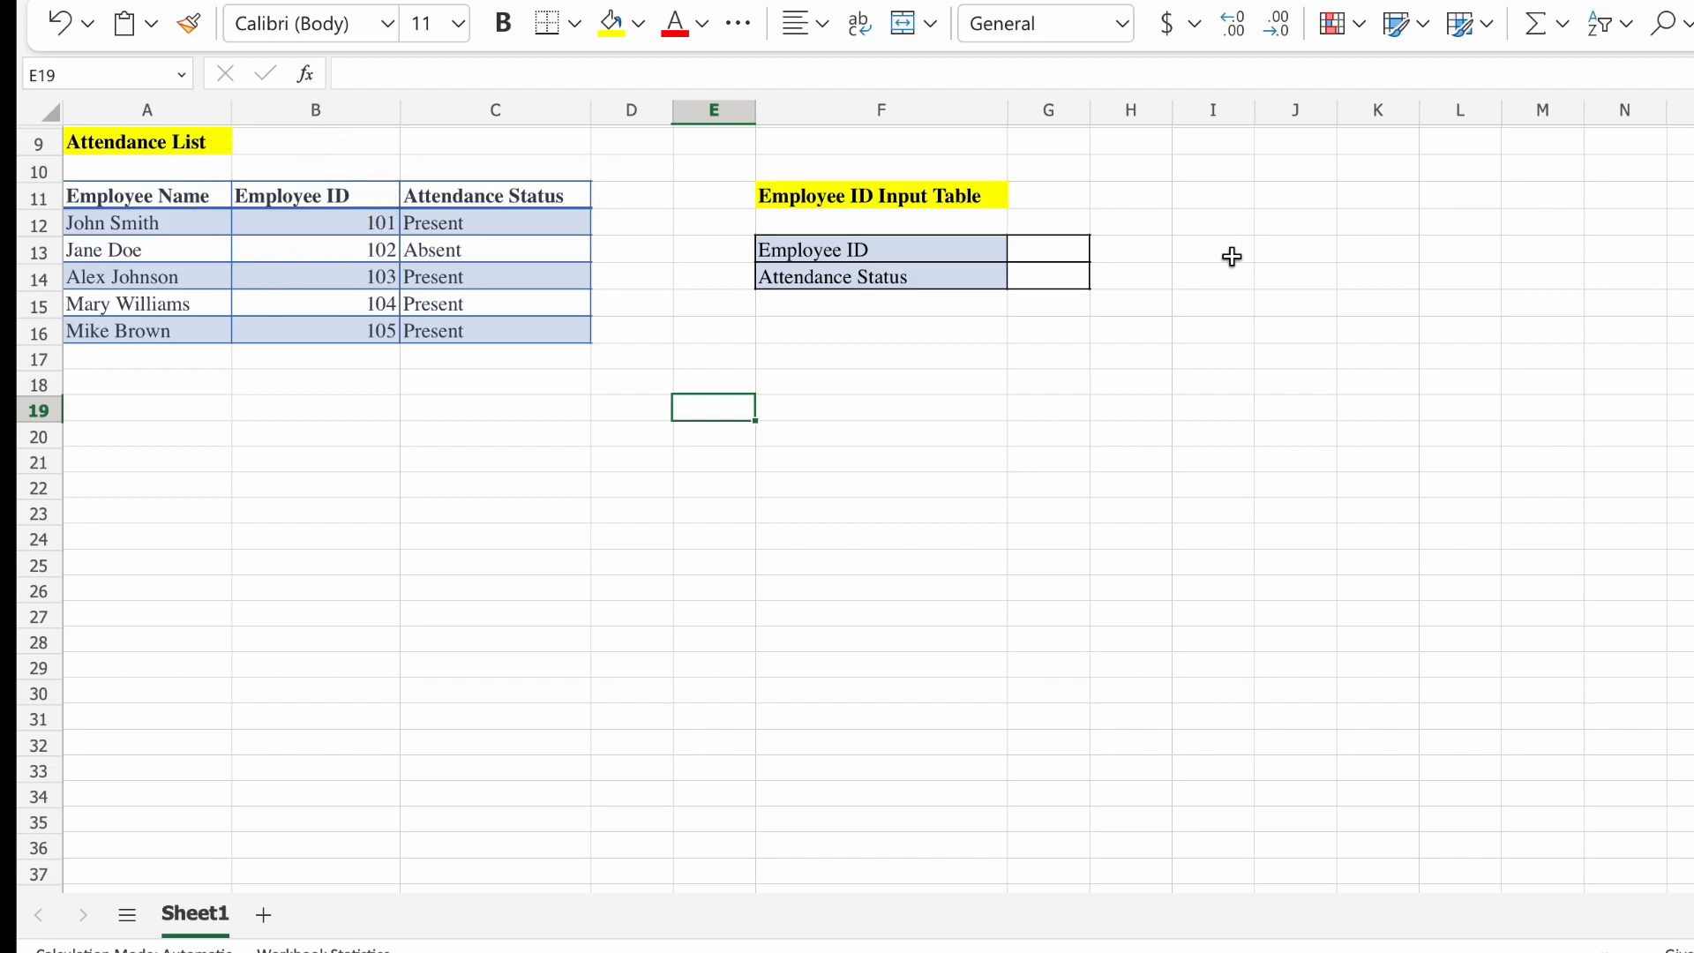
# Start a LOOKUP function in cell G14 using the argument list lookup_value, lookup_vector, [result_vector]
pyautogui.click(1065, 284)
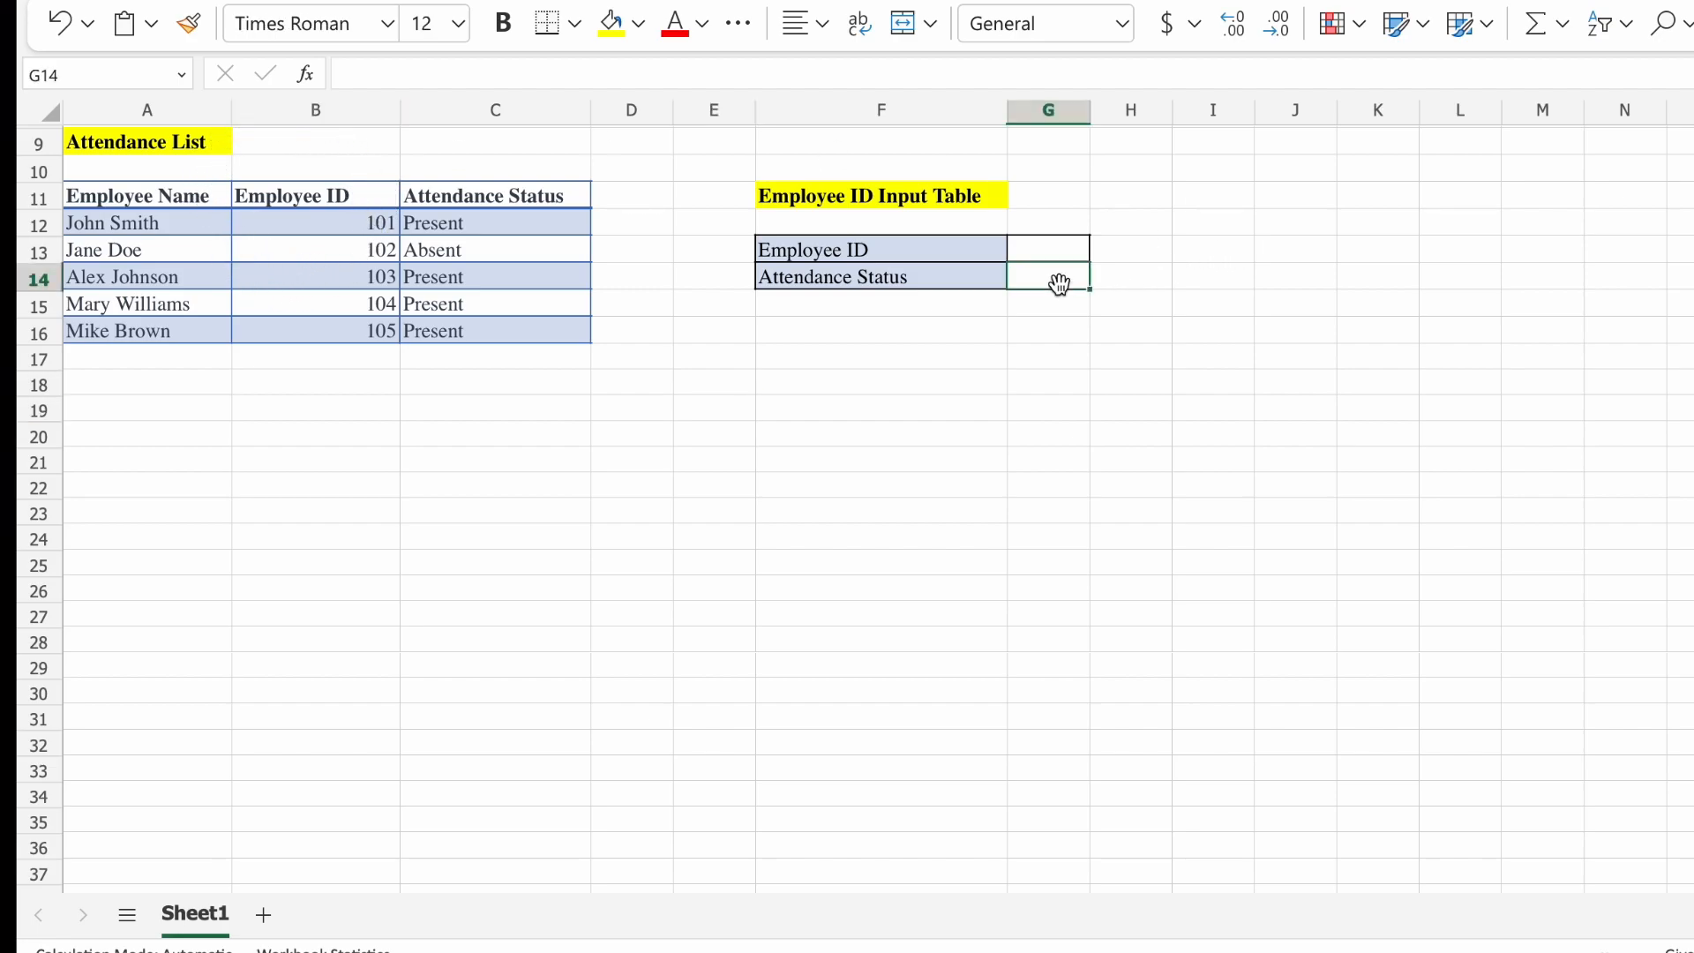
pyautogui.click(306, 74)
pyautogui.write('xloo')
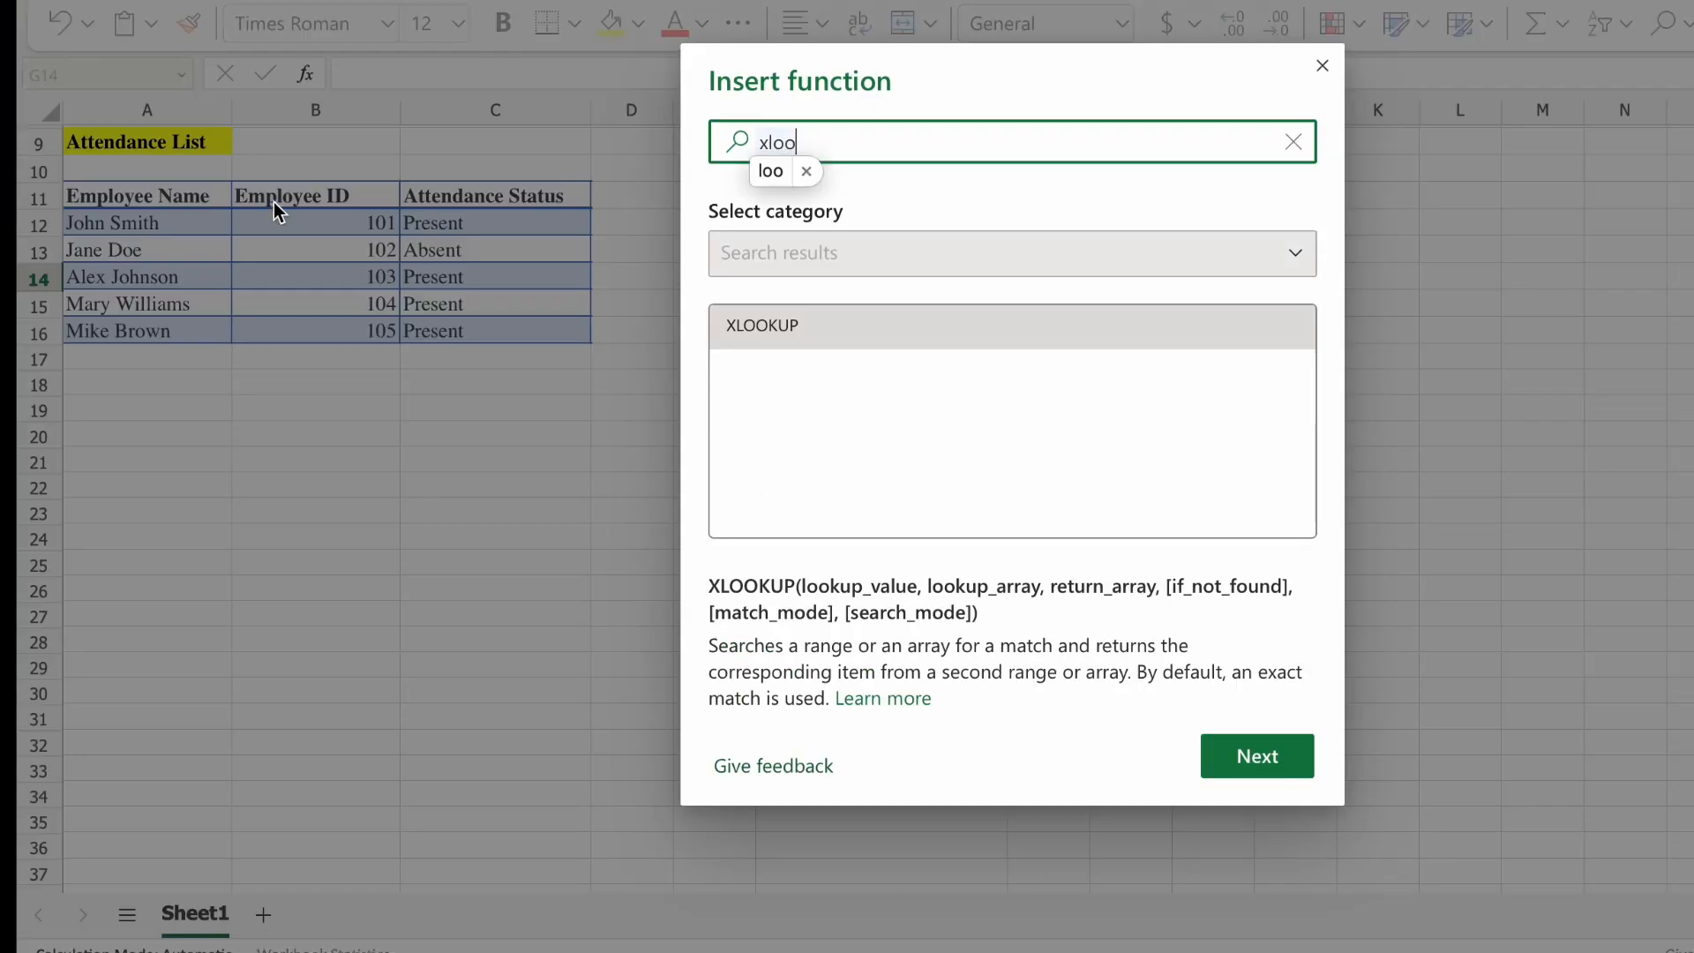
pyautogui.doubleClick(834, 320)
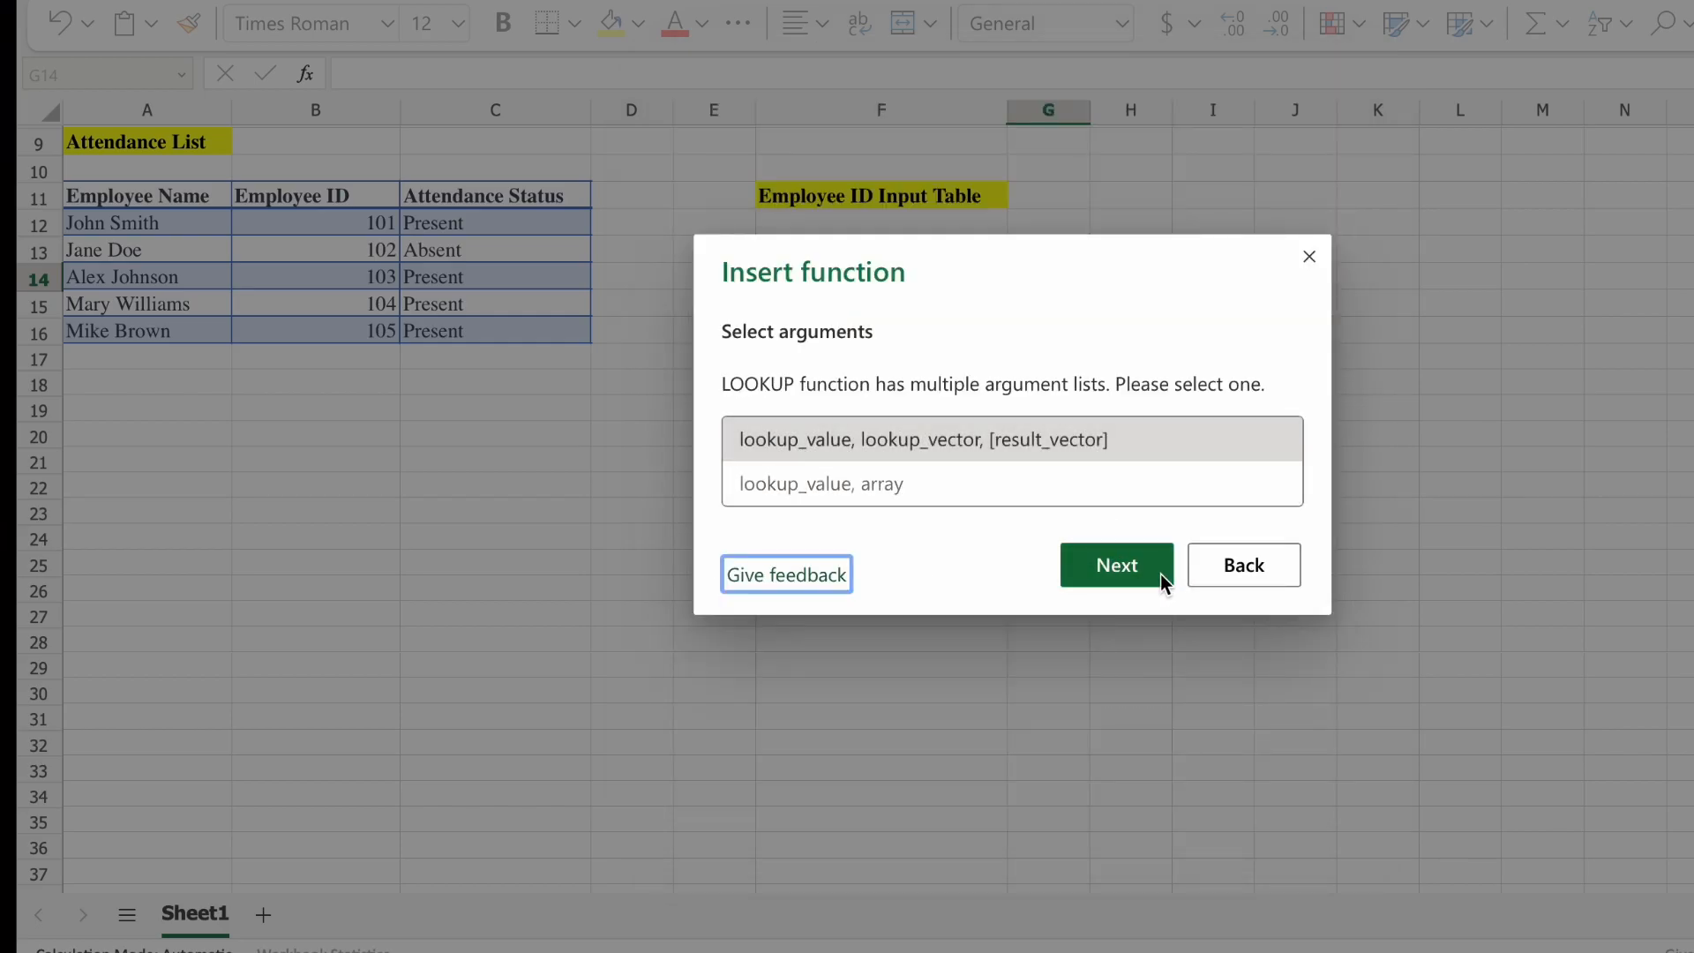
pyautogui.click(1161, 574)
pyautogui.moveTo(971, 104); pyautogui.dragTo(1419, 241)
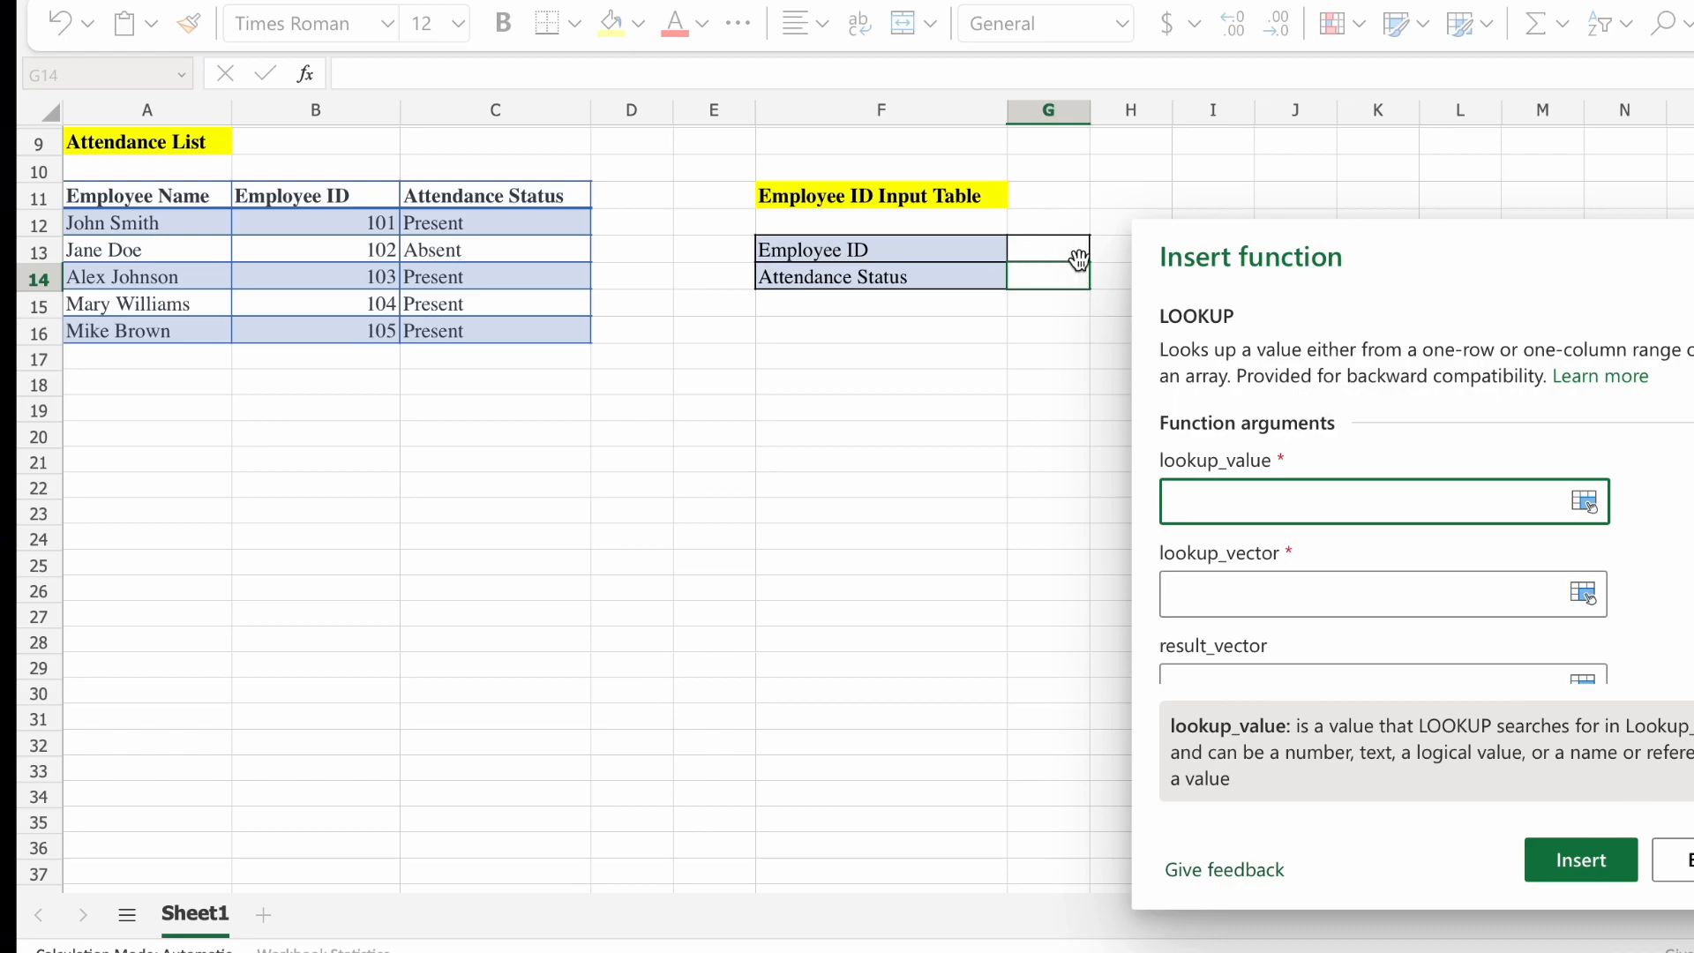
# Set the lookup_value argument of the function being built in G14 to cell G14
pyautogui.write('g14')
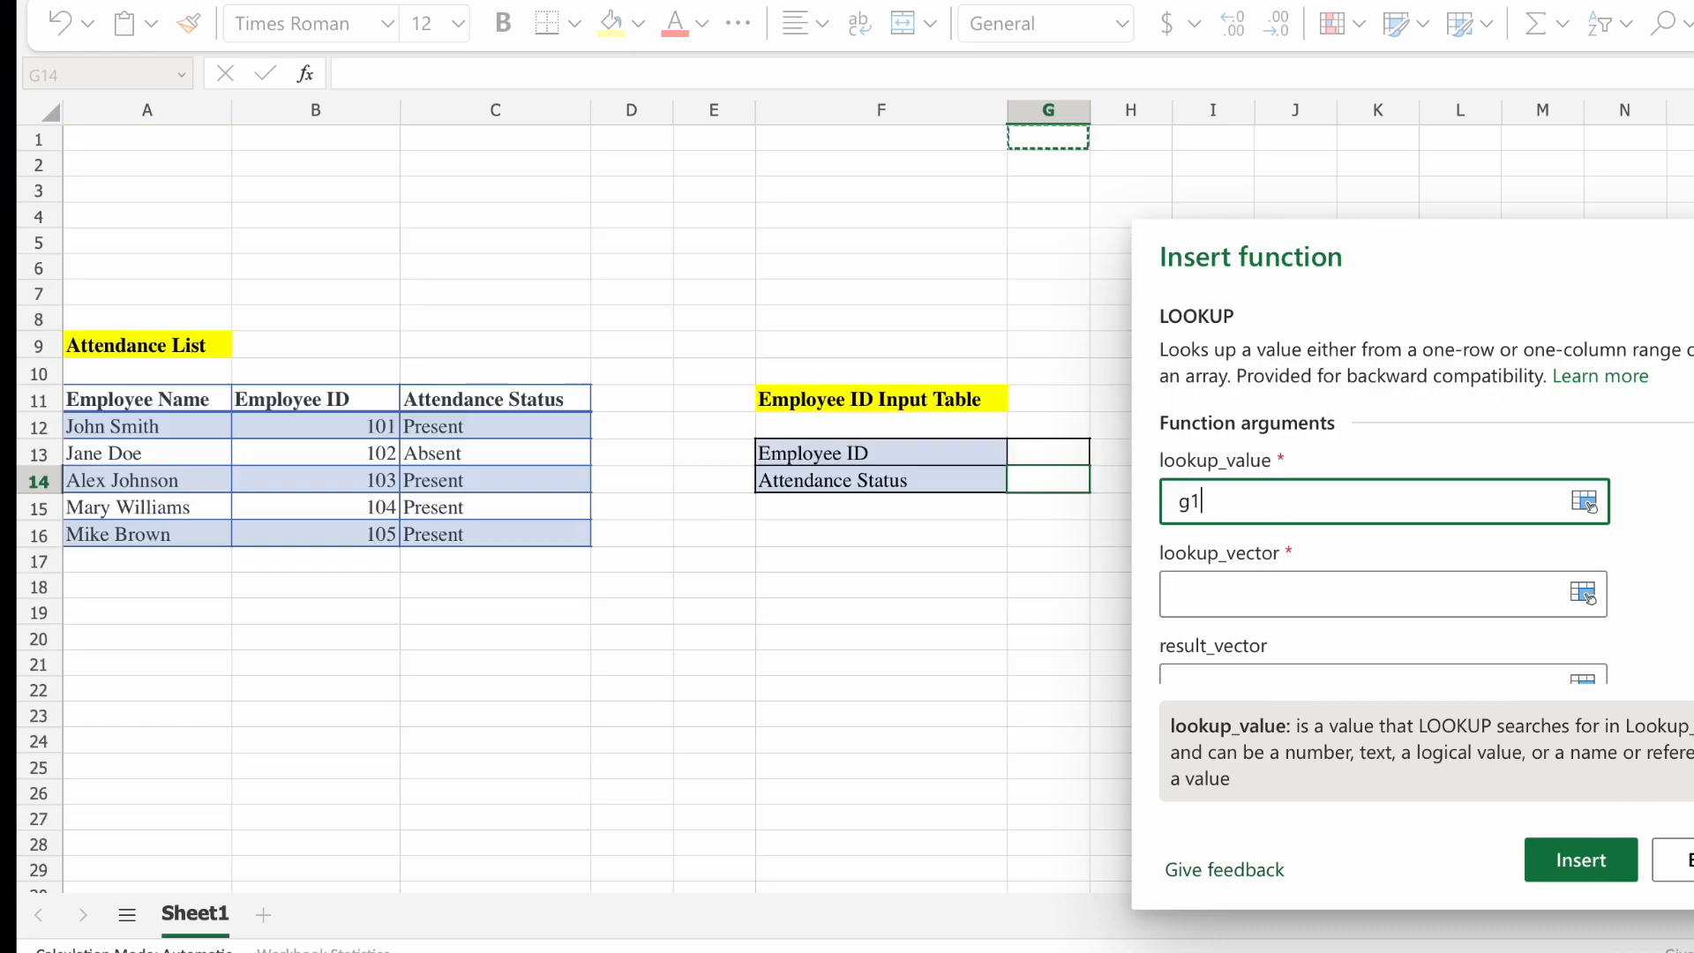
pyautogui.click(1225, 603)
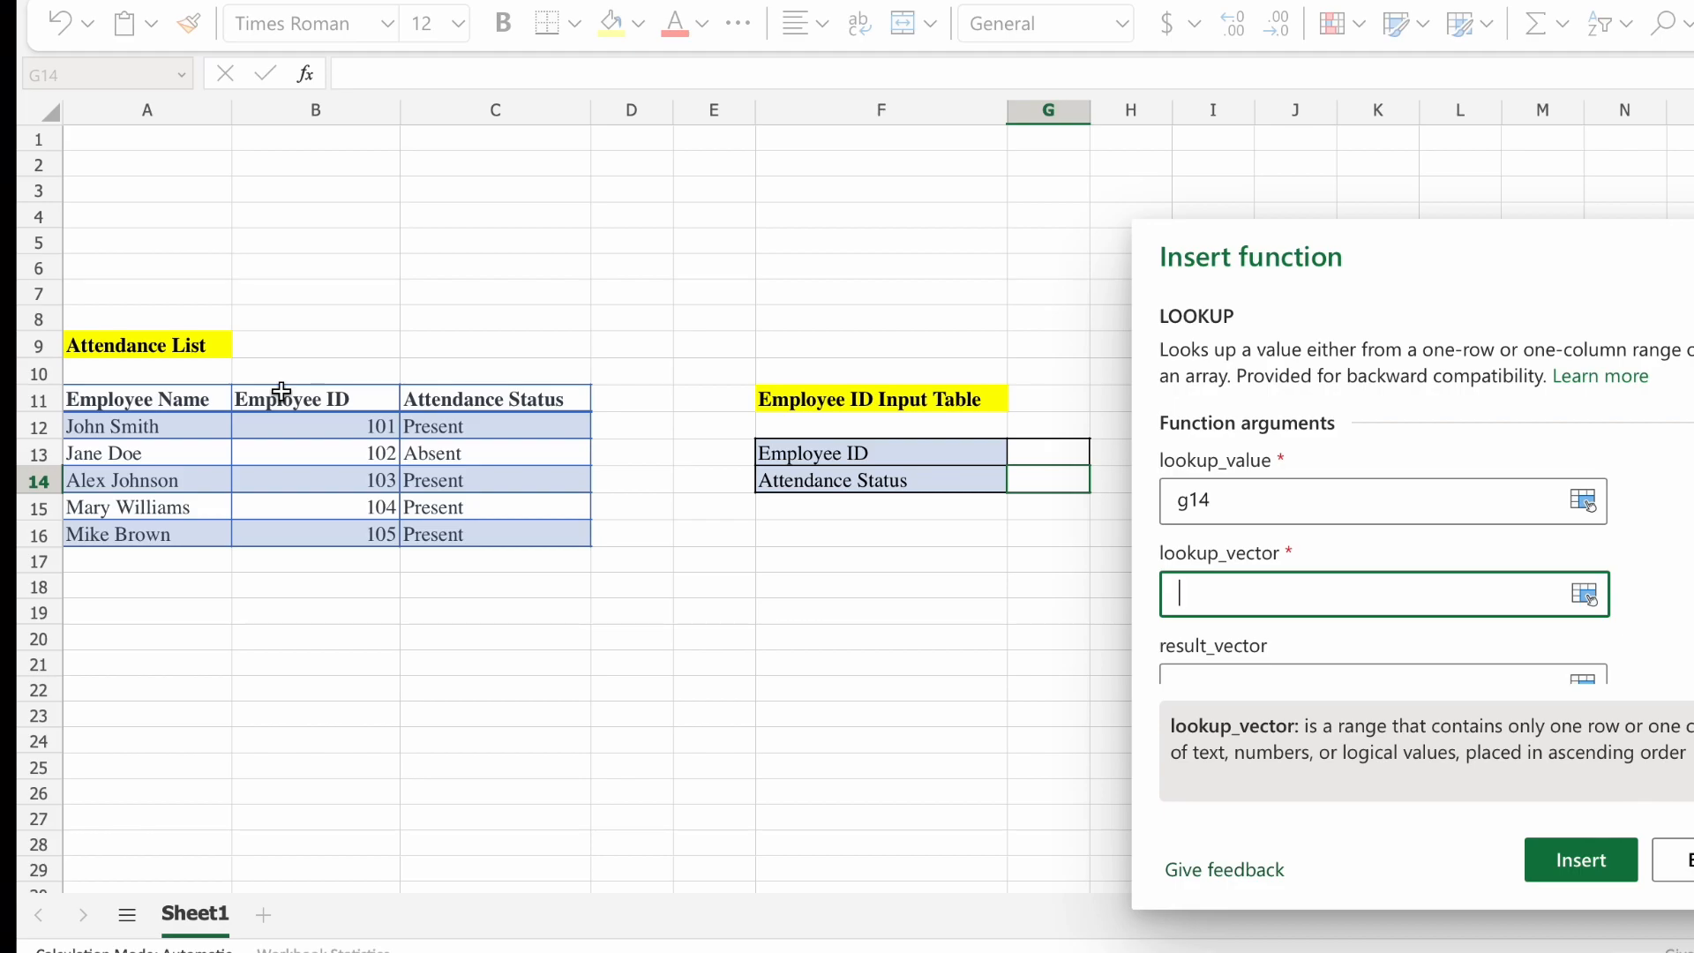
# Set the XLOOKUP lookup array to the Employee ID column B11:B16 and the return array to the attendance statuses in C12:C16
pyautogui.moveTo(287, 438); pyautogui.dragTo(280, 577)
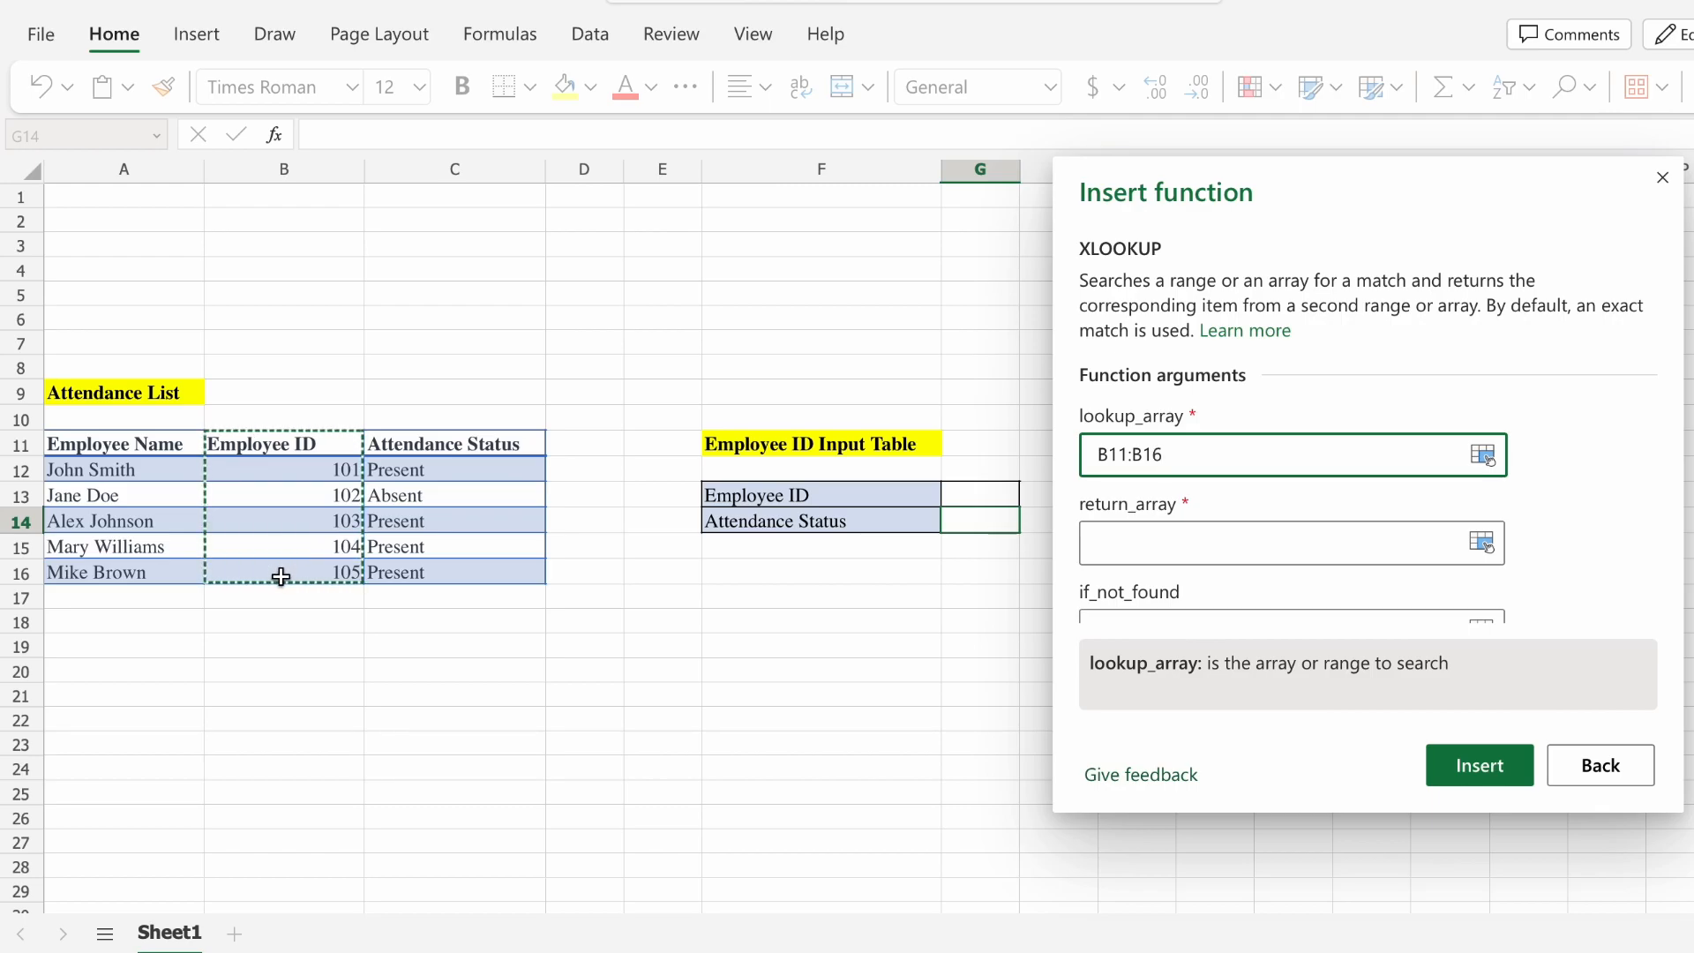
pyautogui.click(1184, 534)
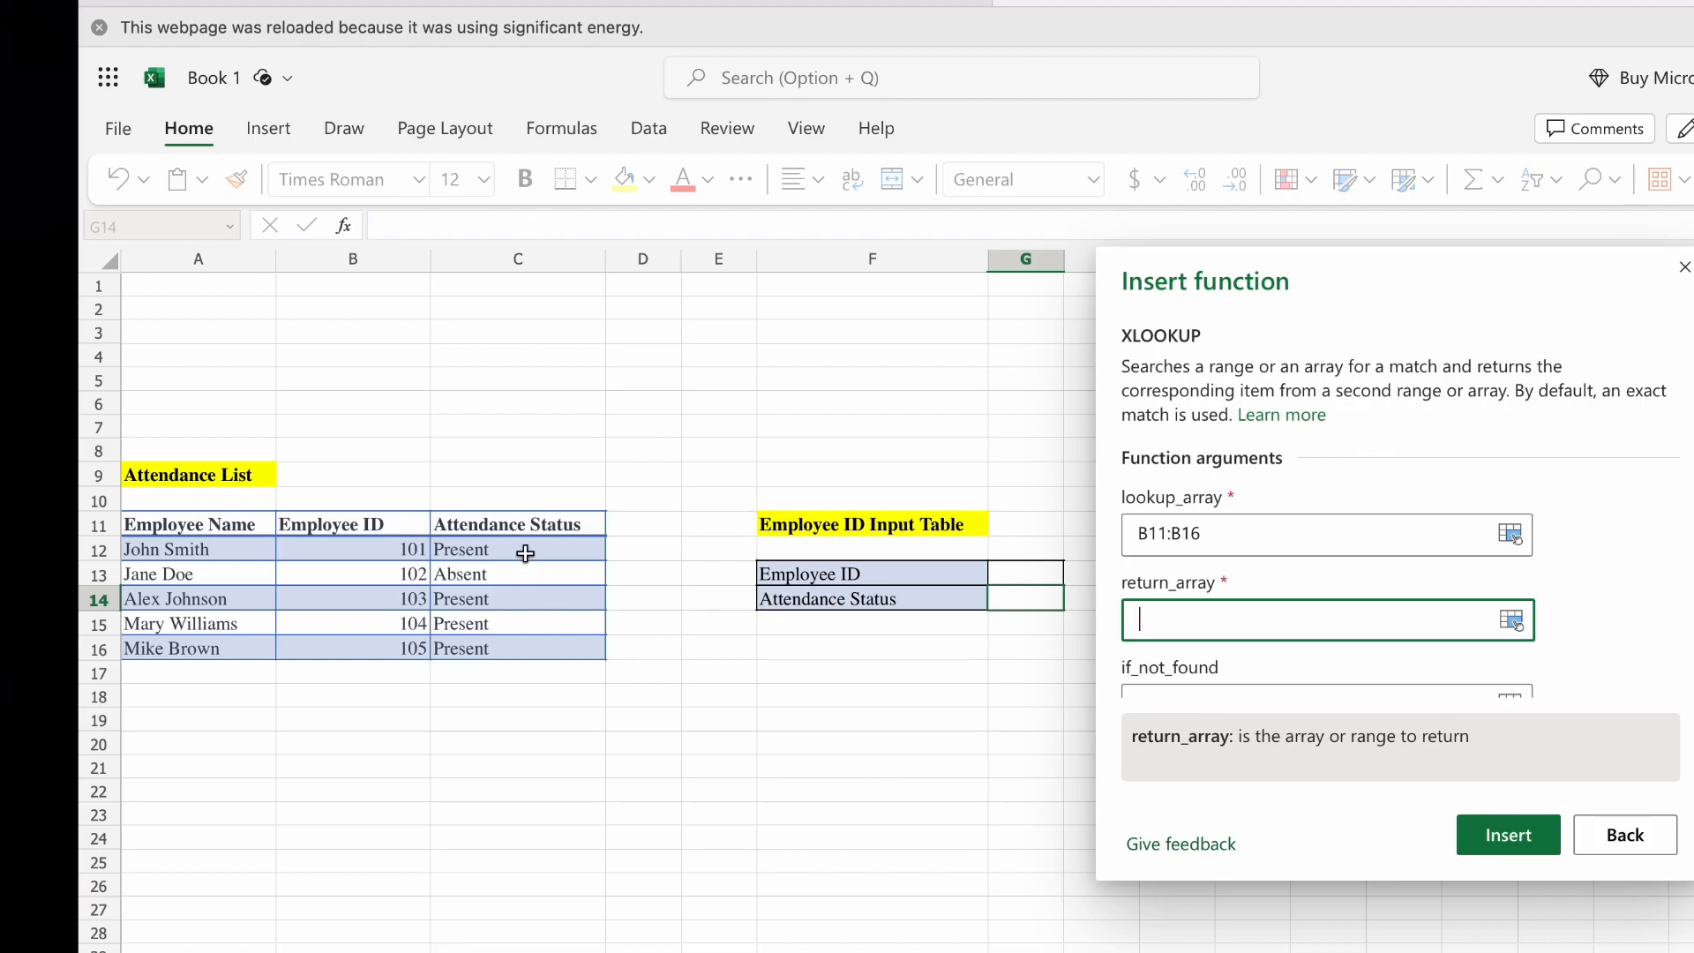
pyautogui.moveTo(486, 541); pyautogui.dragTo(480, 647)
# Set the XLOOKUP if_not_found argument to not found, leave match_mode and search_mode empty, and insert the formula in G14
pyautogui.scroll(-2, 1533, 566)
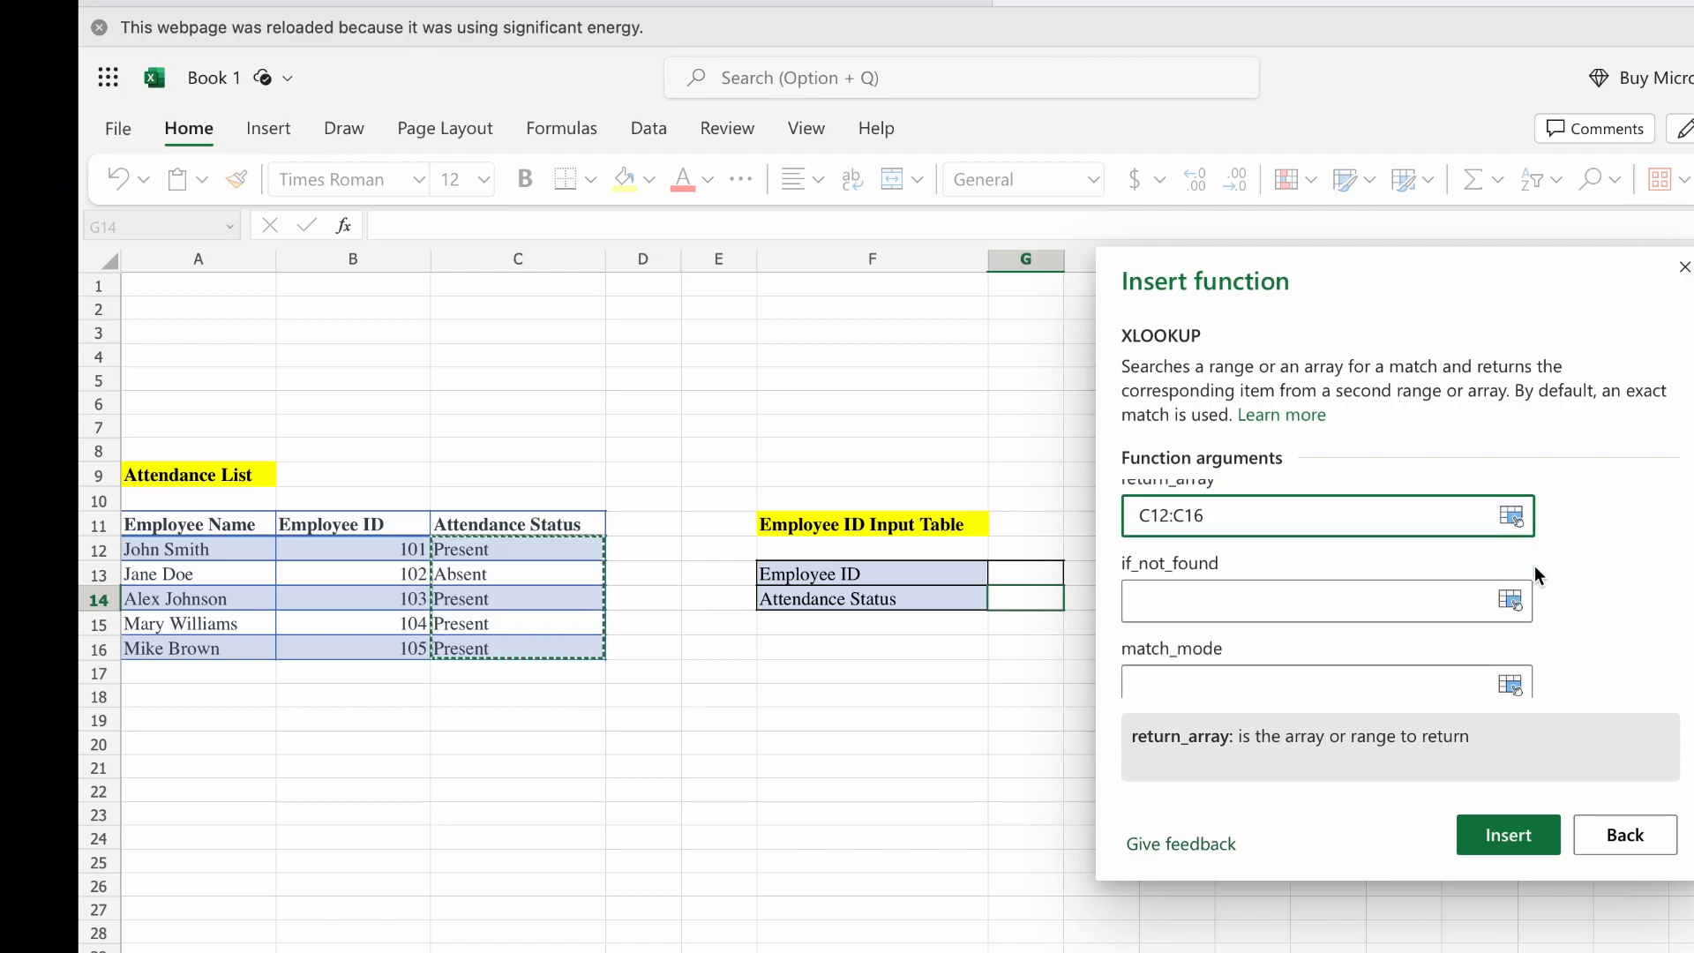
pyautogui.scroll(1, 1536, 575)
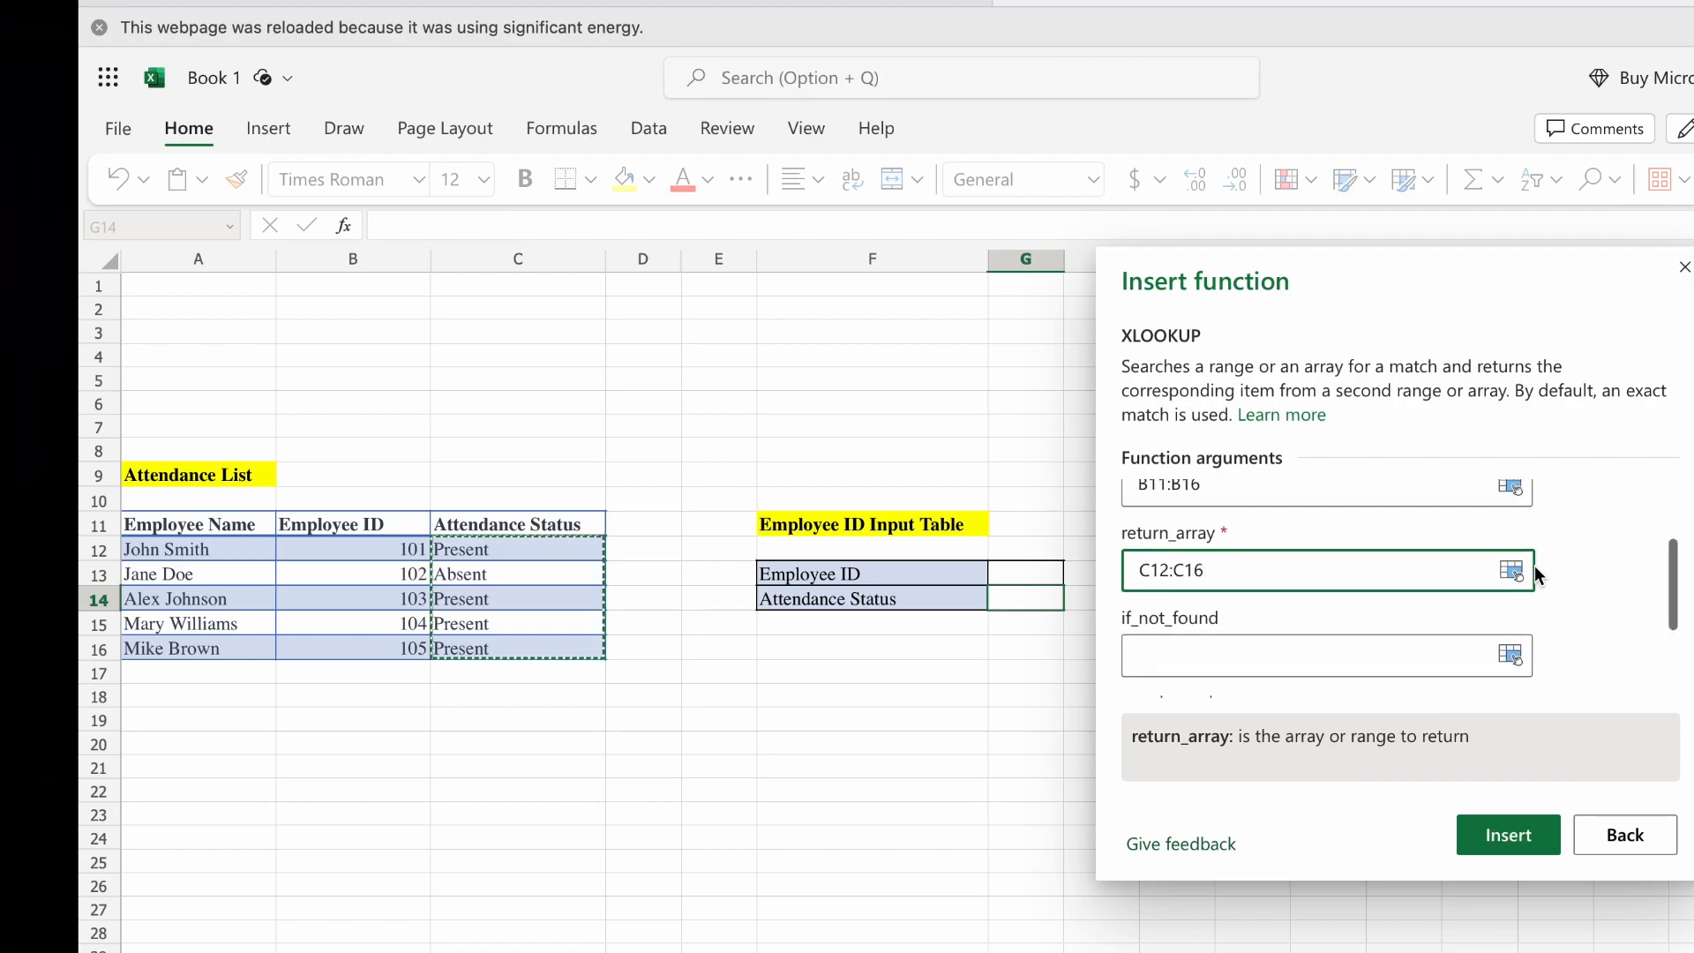
pyautogui.scroll(1, 1536, 575)
pyautogui.scroll(-1, 1536, 575)
pyautogui.scroll(-1, 1534, 565)
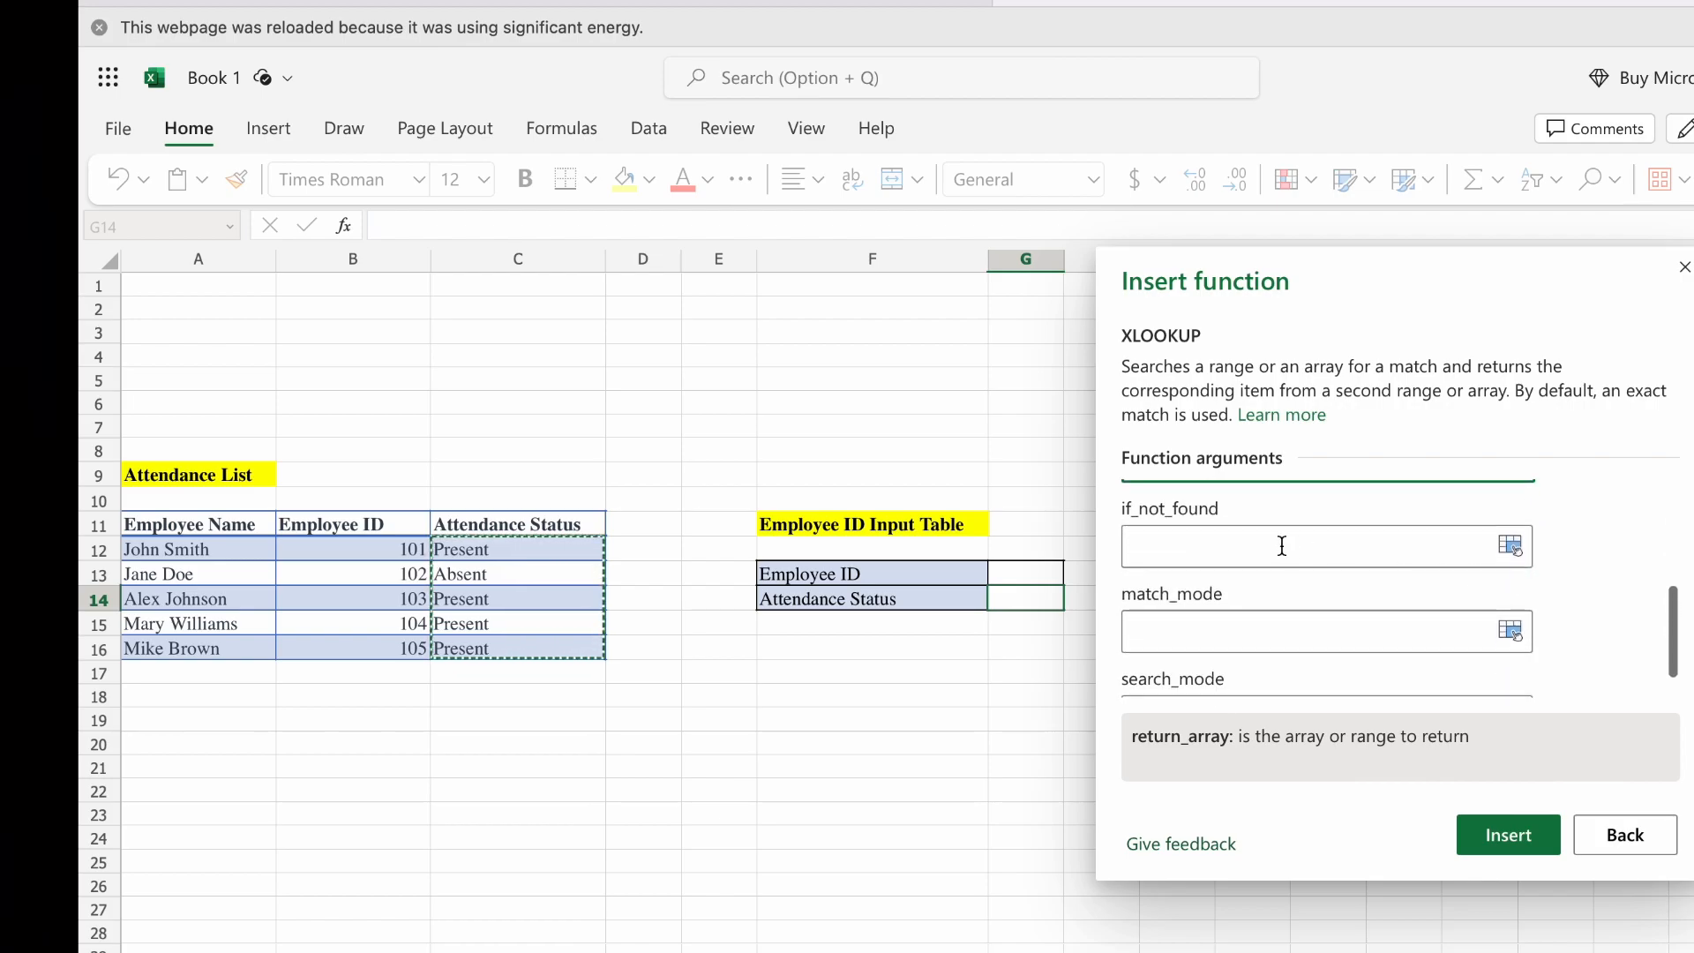
pyautogui.click(1207, 532)
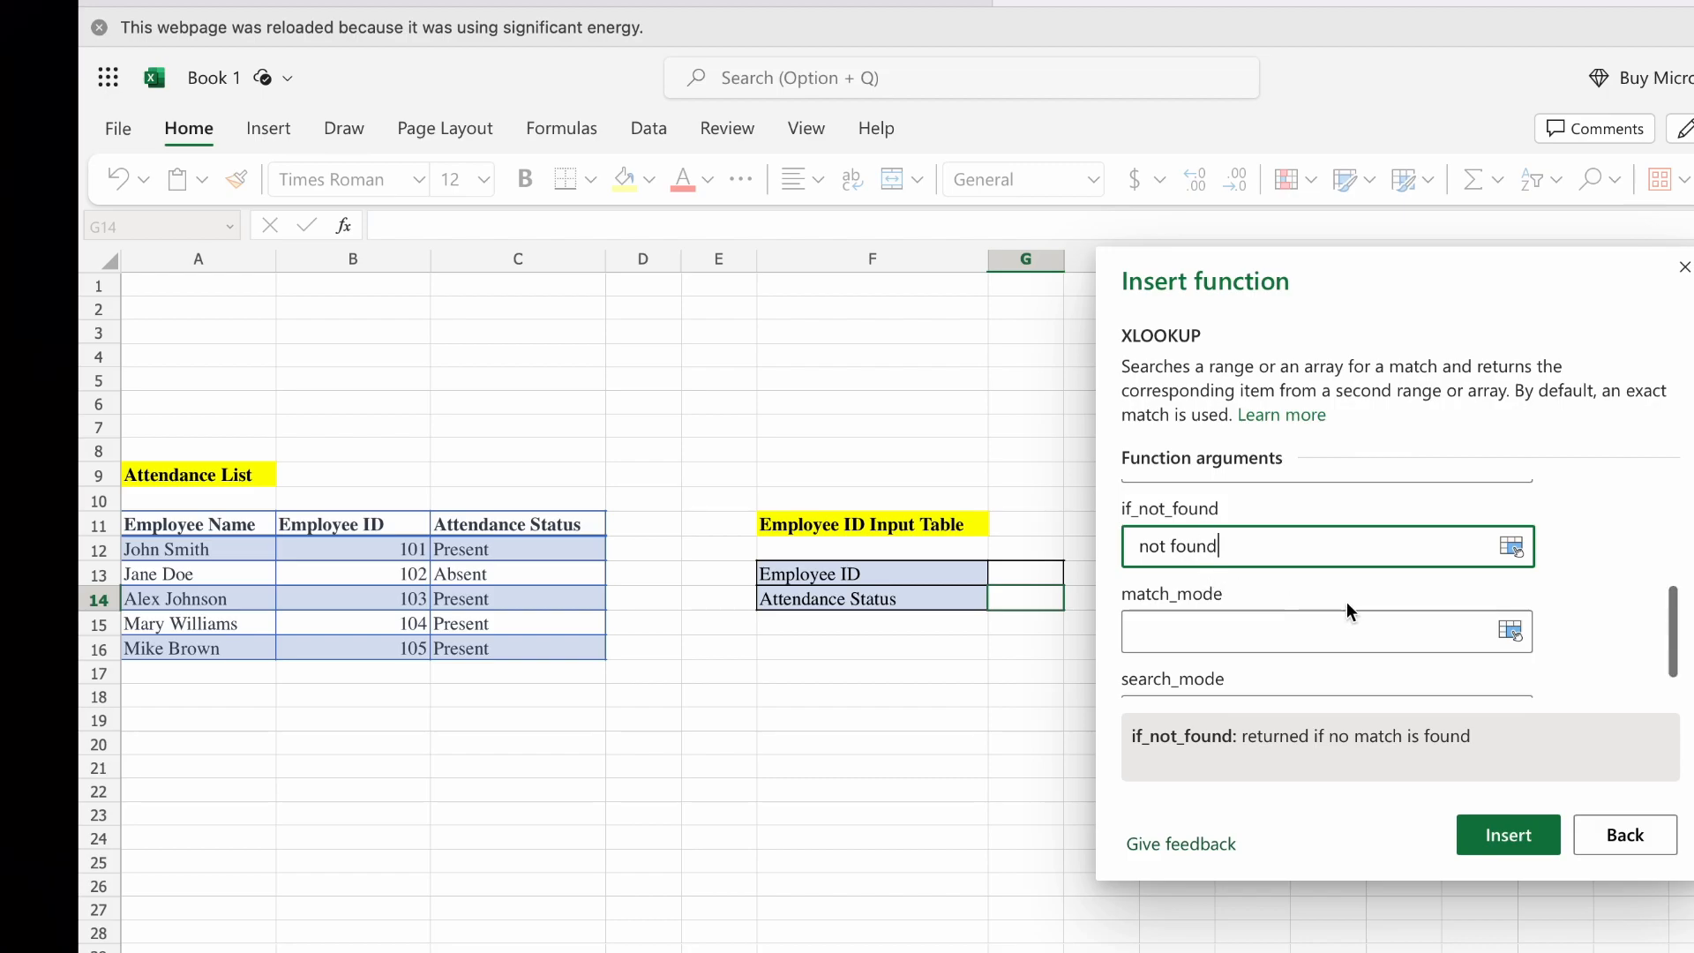
pyautogui.scroll(-1, 1346, 607)
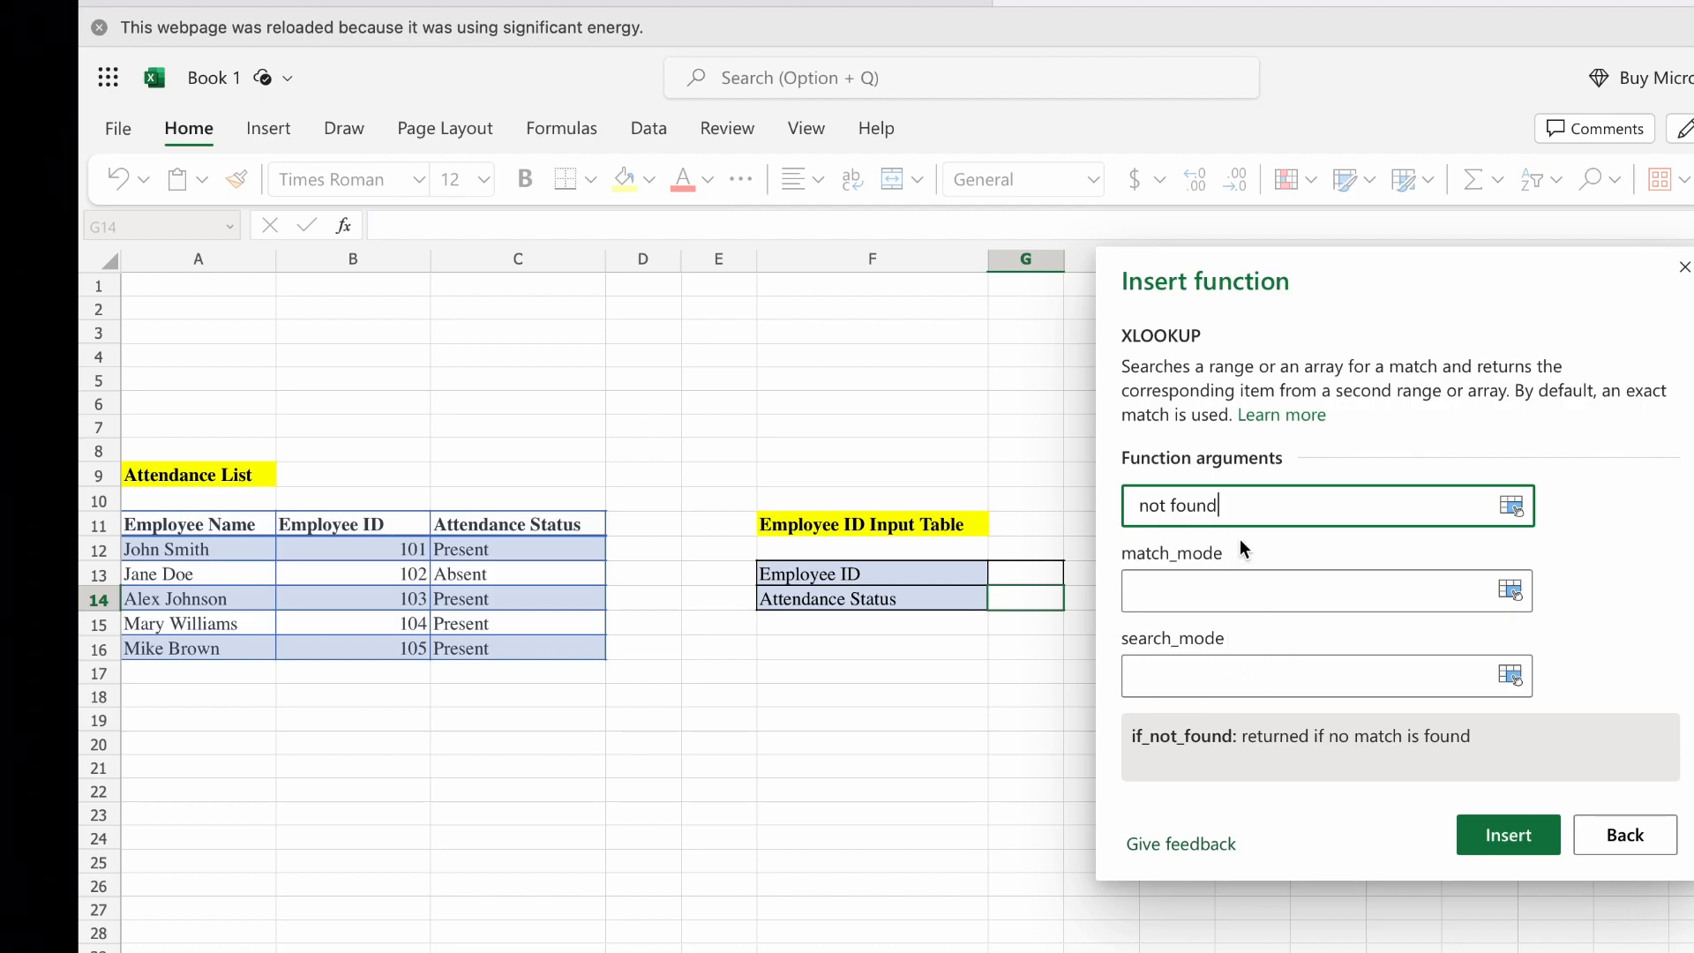
pyautogui.click(1507, 834)
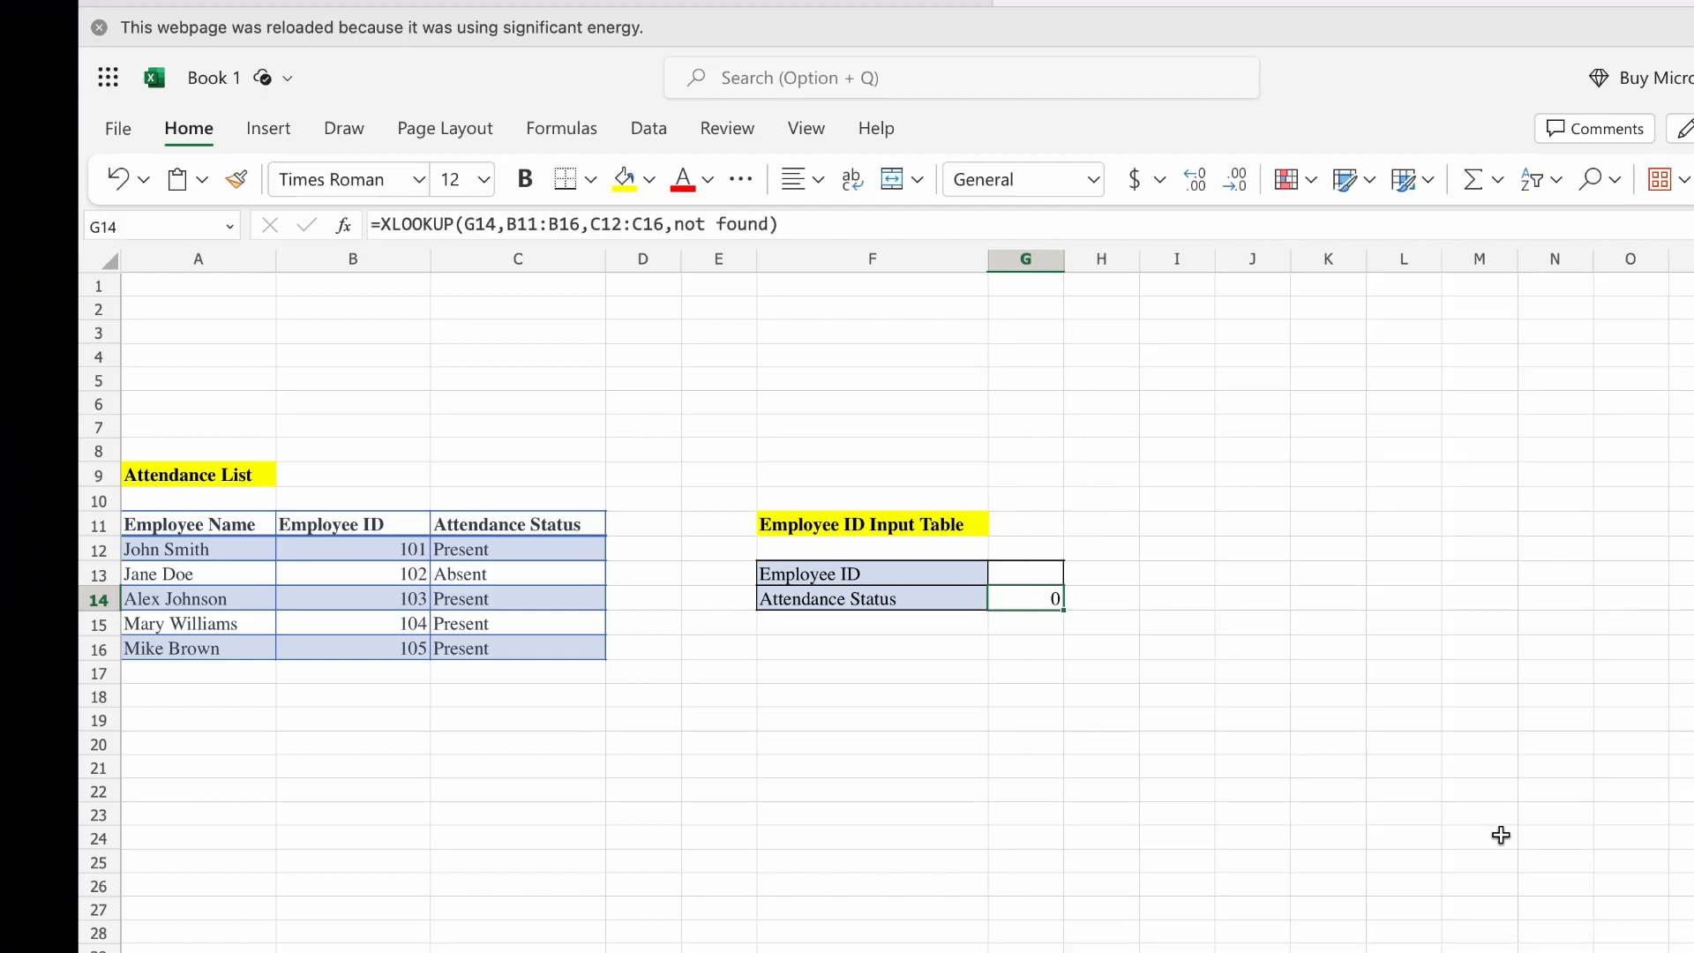